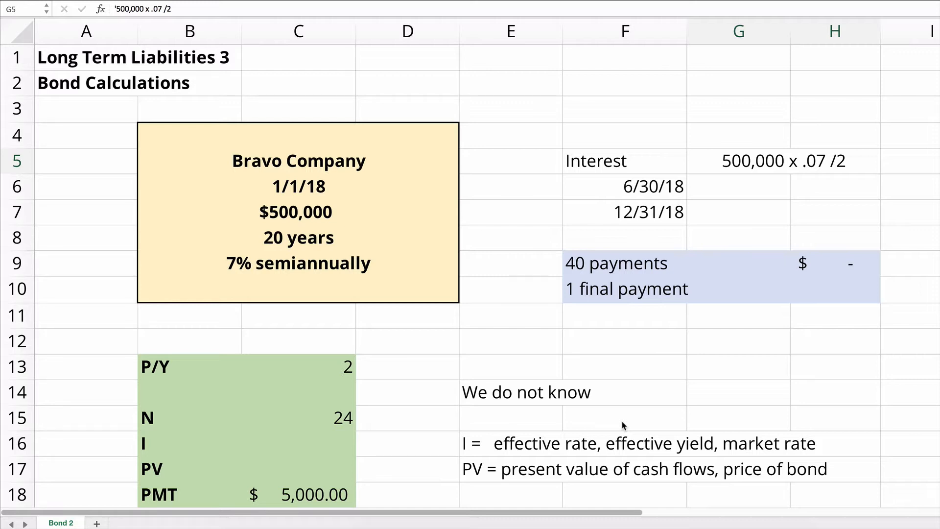
Step: Compute the 6/30/18 semiannual interest as =500000*.07/2, giving $17,500
click(727, 169)
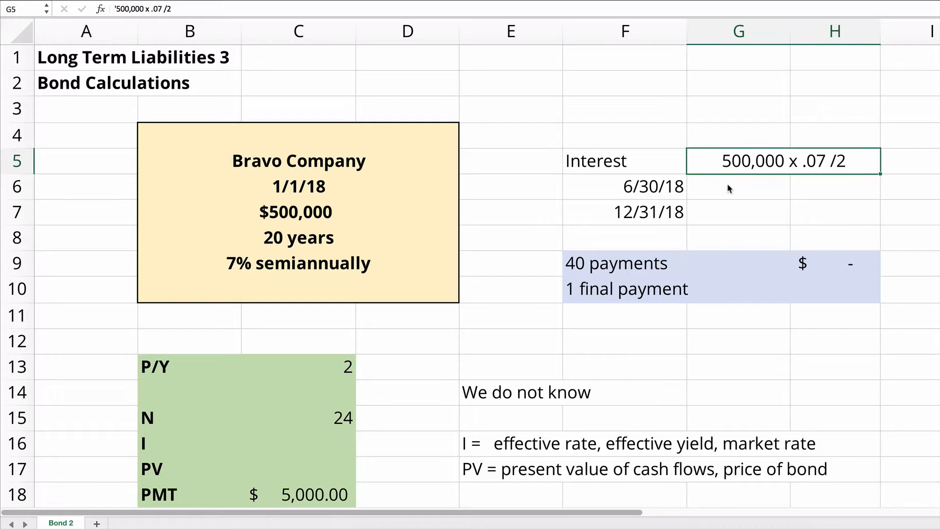
click(742, 189)
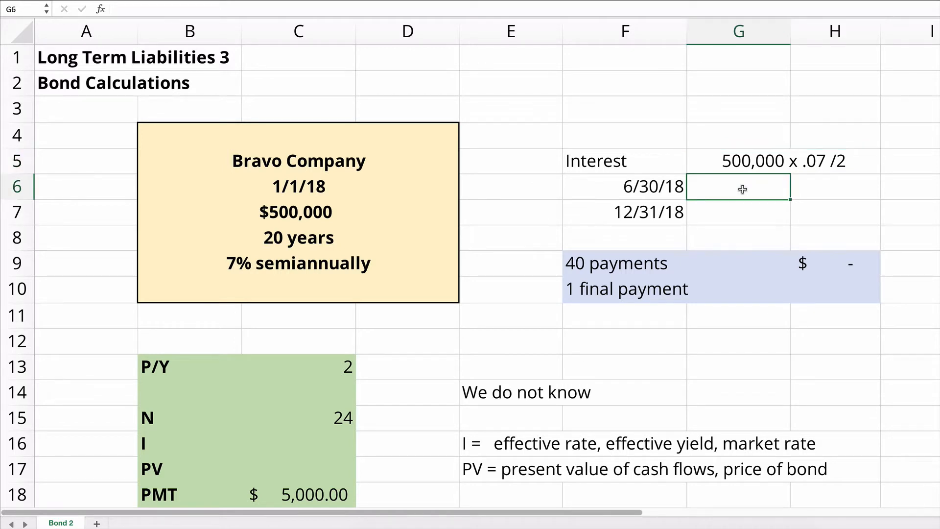
text(=500)
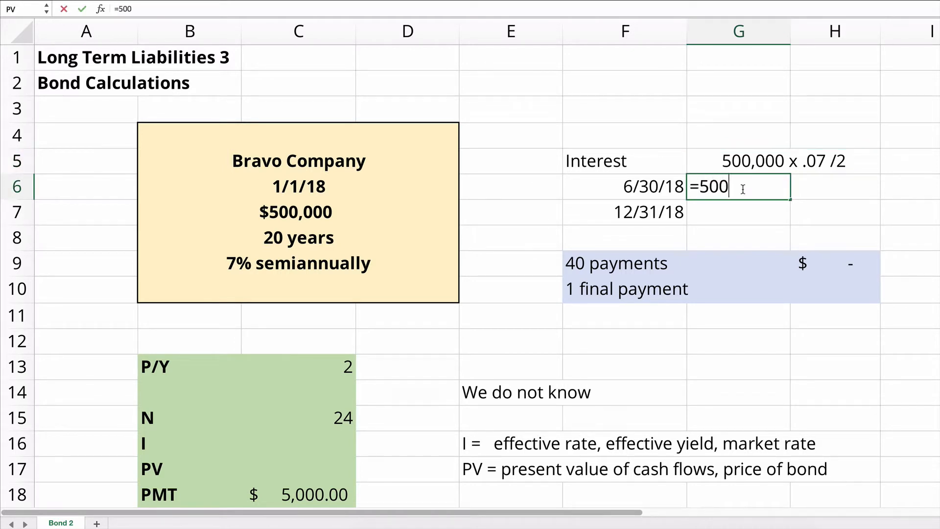
text(000*)
text(.0)
text(7/2)
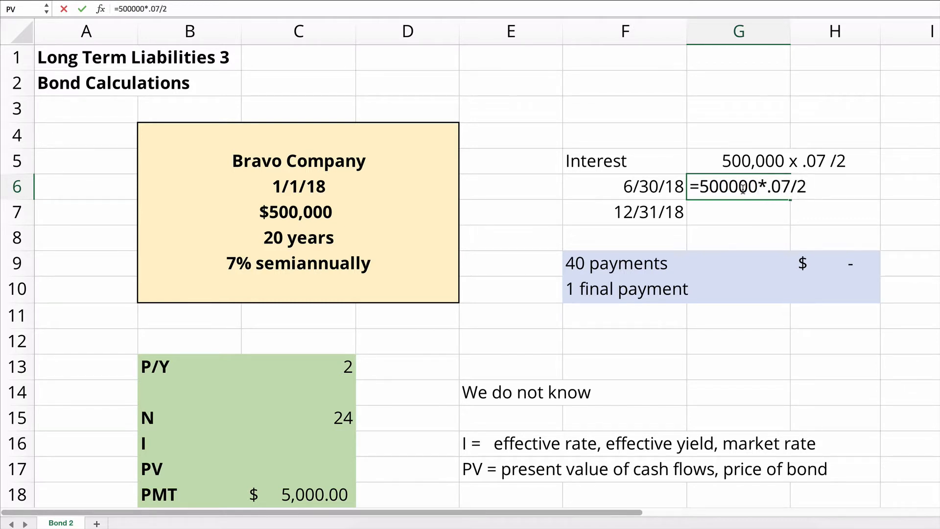
key(Return)
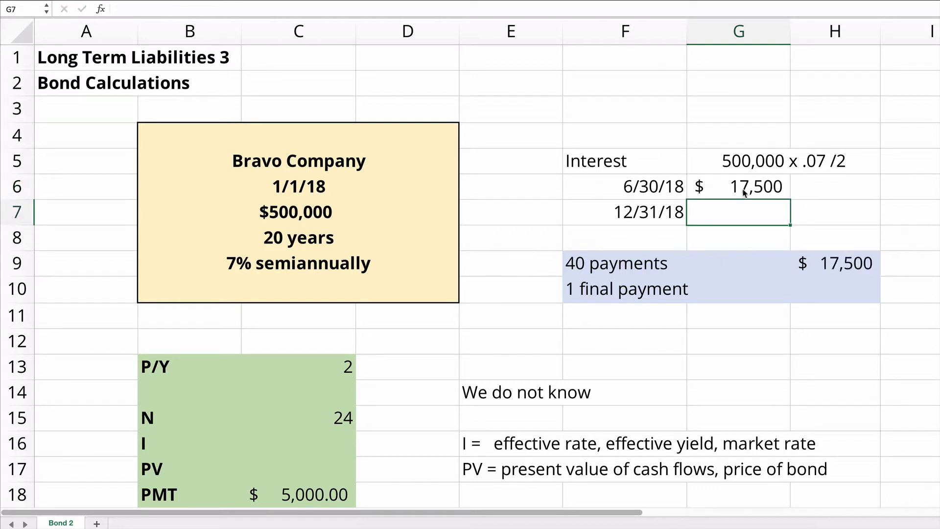
Step: Set the final payment equal to the $500,000 face value by referencing C7
click(834, 297)
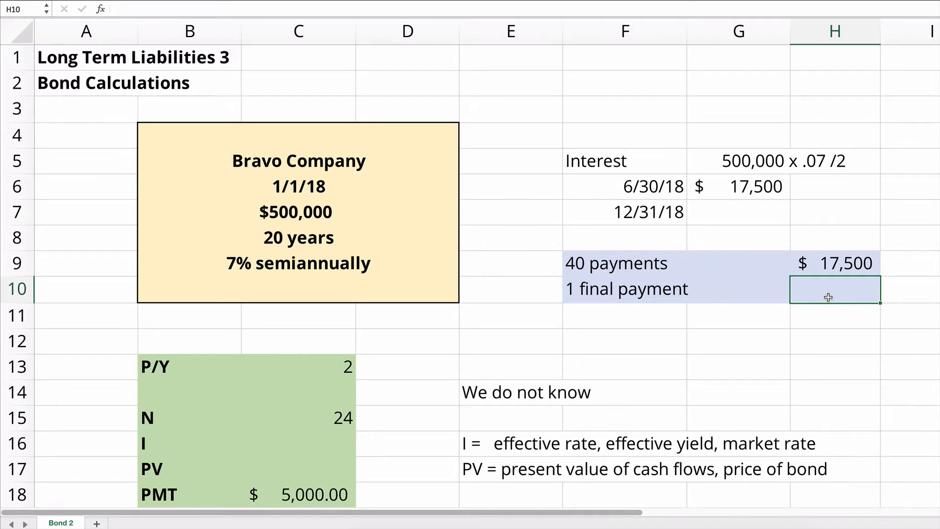
text(=)
click(276, 212)
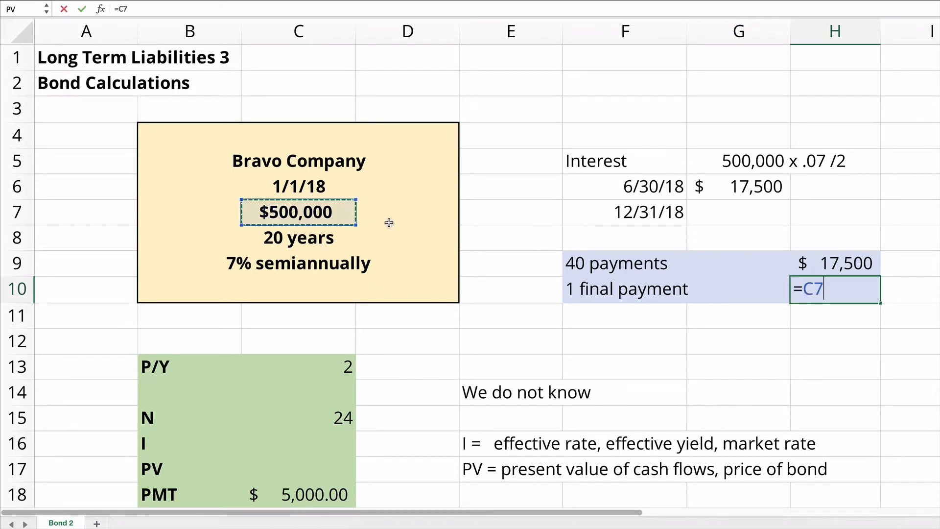
key(Return)
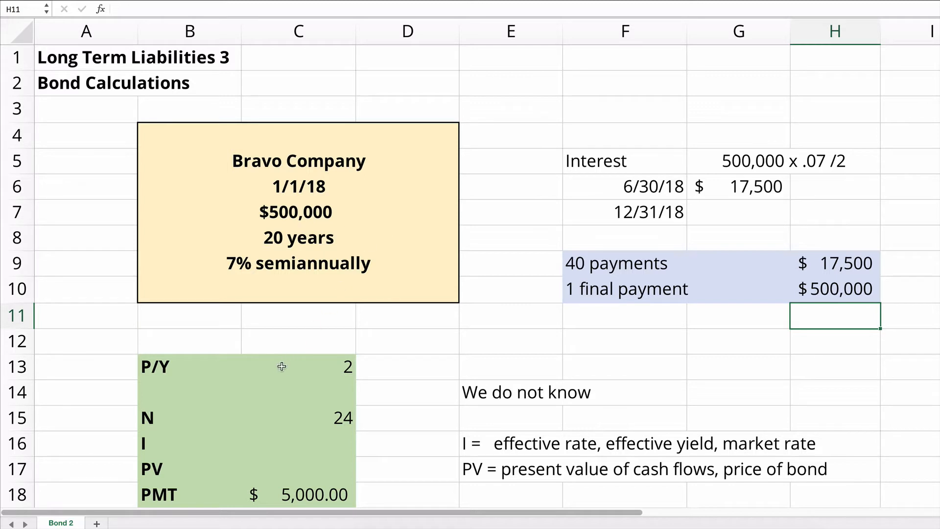
scroll(279, 364, down, 1)
scroll(279, 370, down, 1)
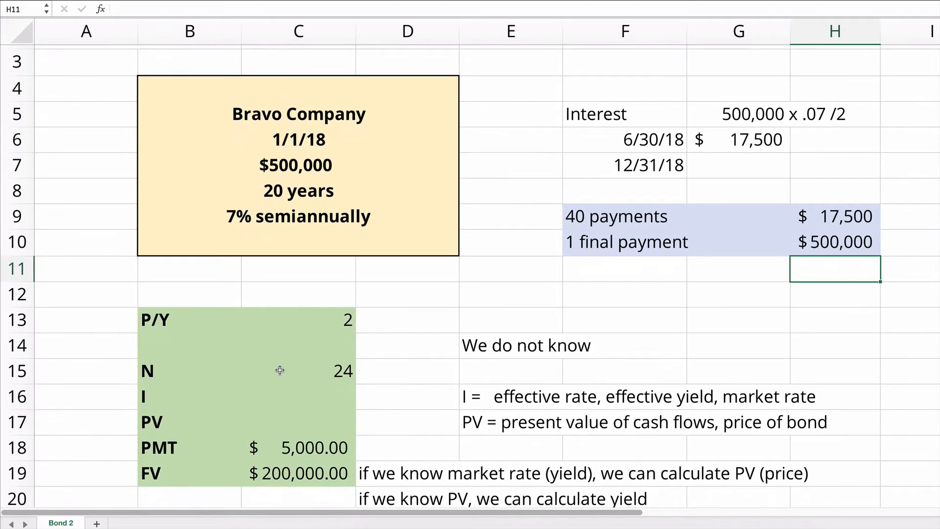
Step: Set N to =20*2 (40 periods), PMT to 17500 and FV to 500000
click(313, 320)
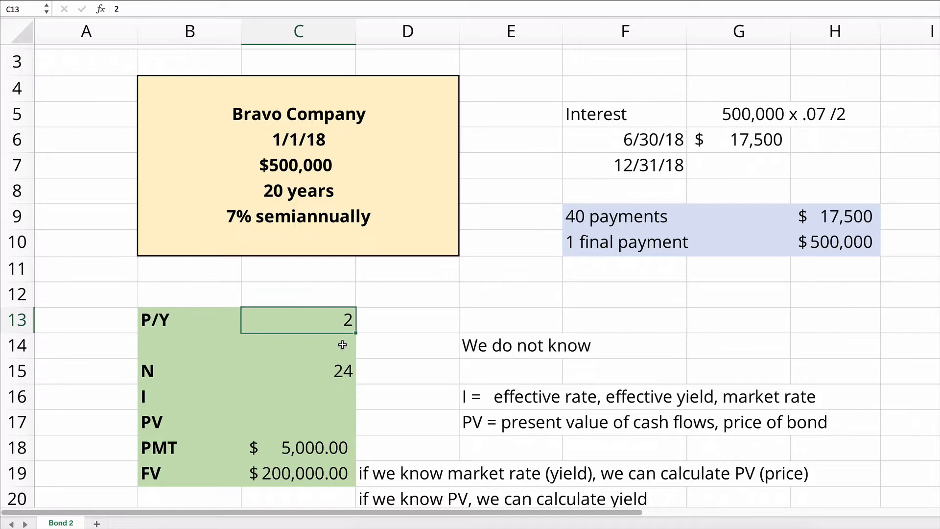
click(322, 375)
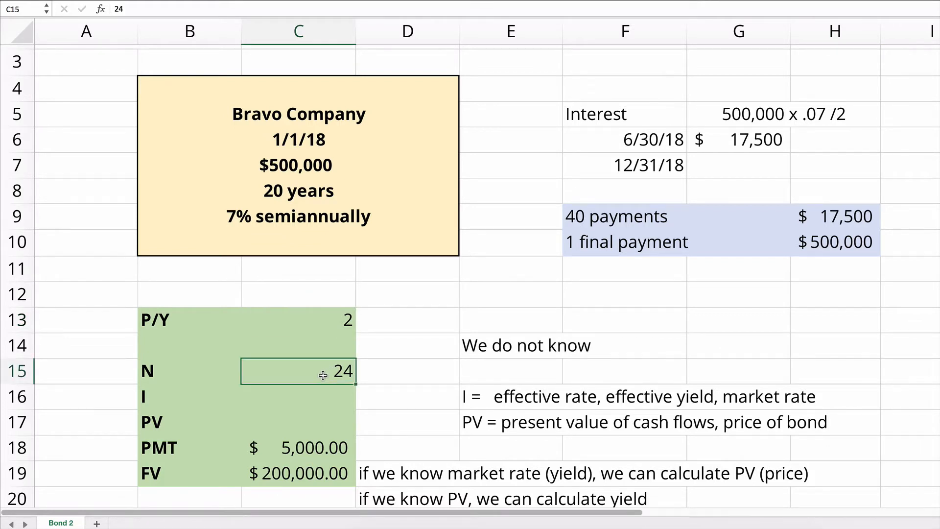
text(=)
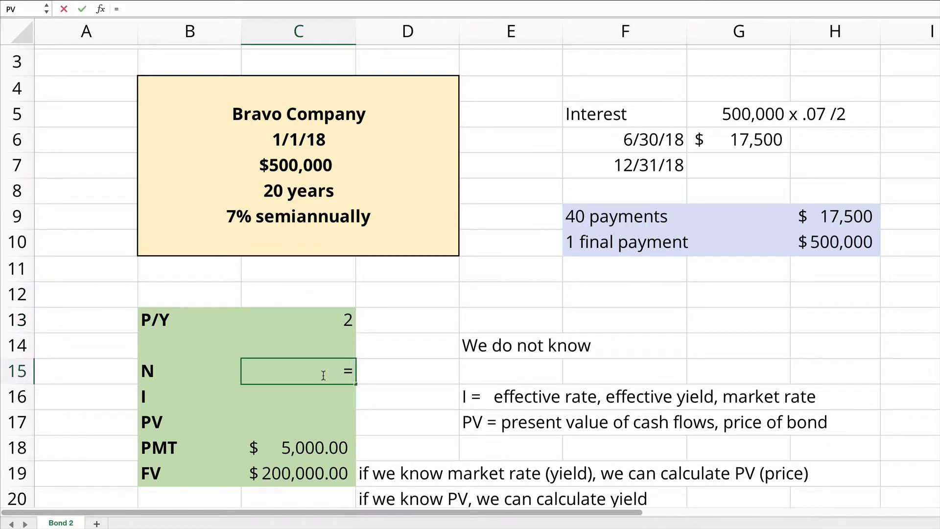
text(20*2)
key(Return)
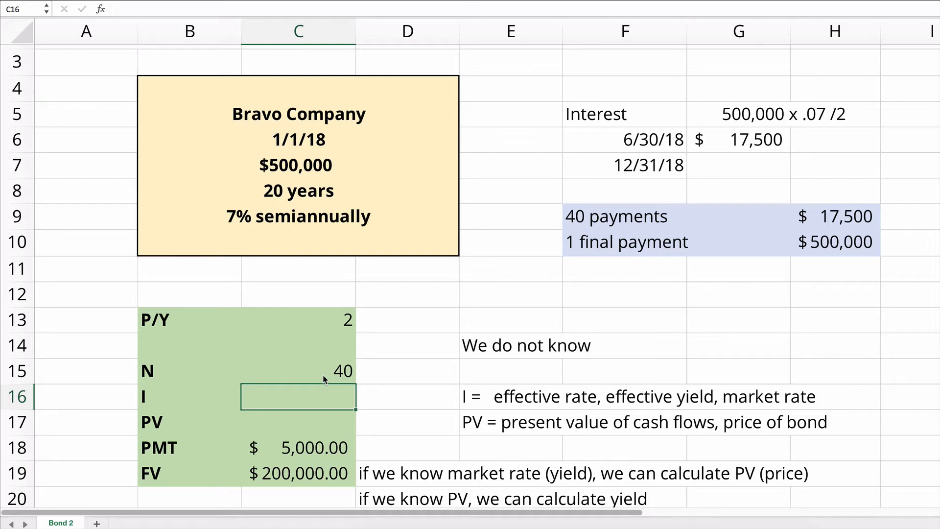
key(Down)
key(Down)
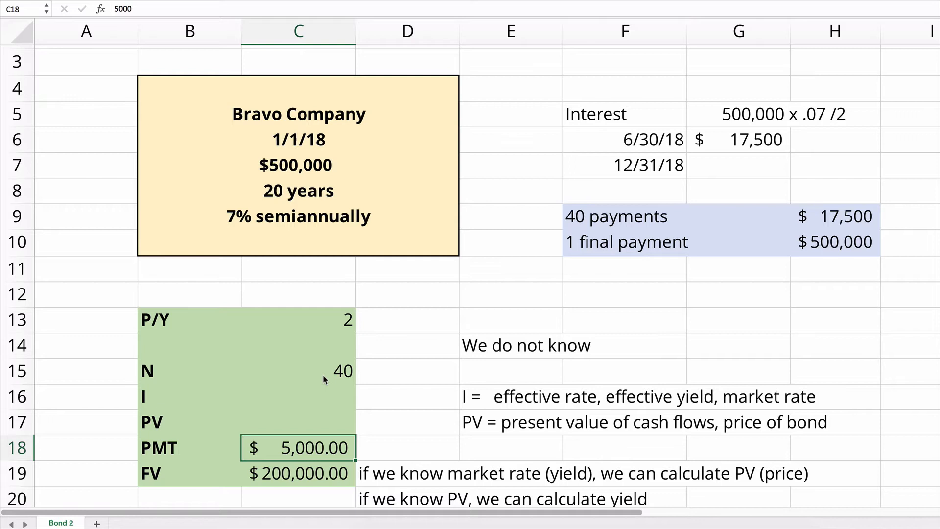
text(17500)
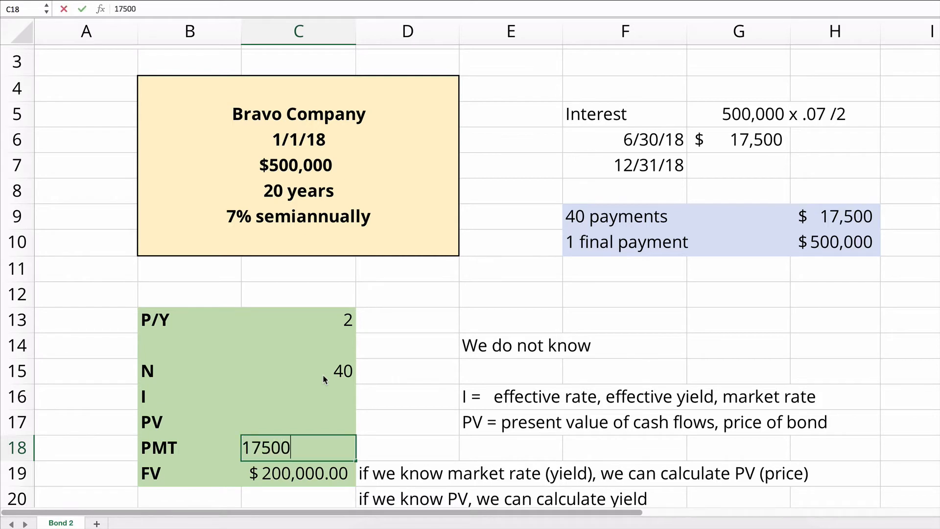
key(Return)
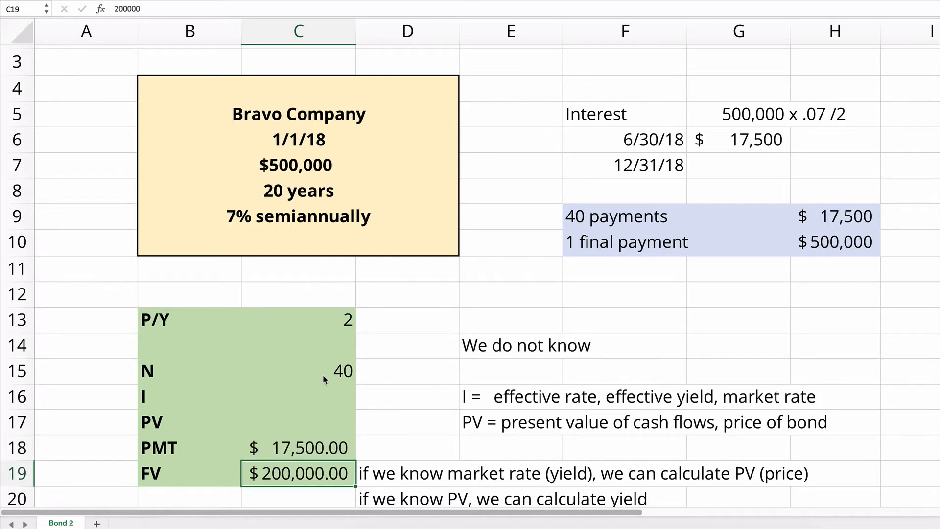
text(500)
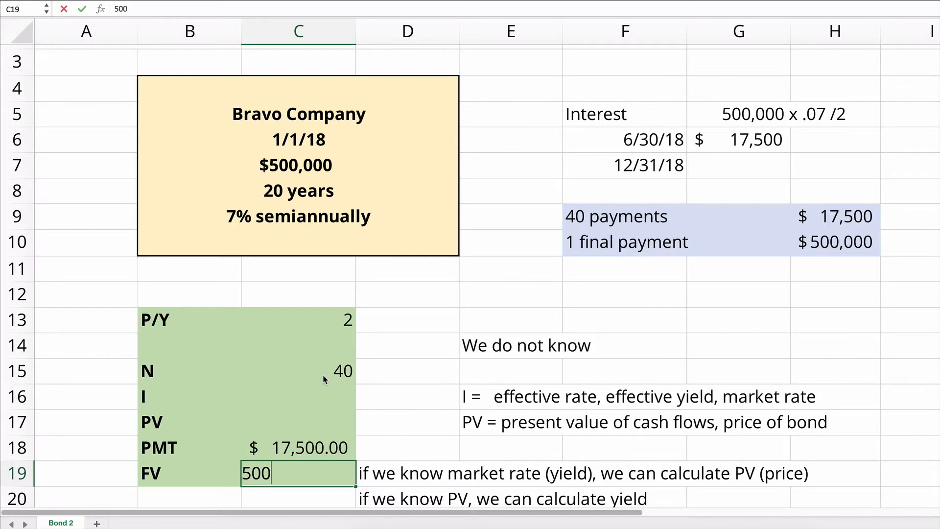
text(000)
key(Return)
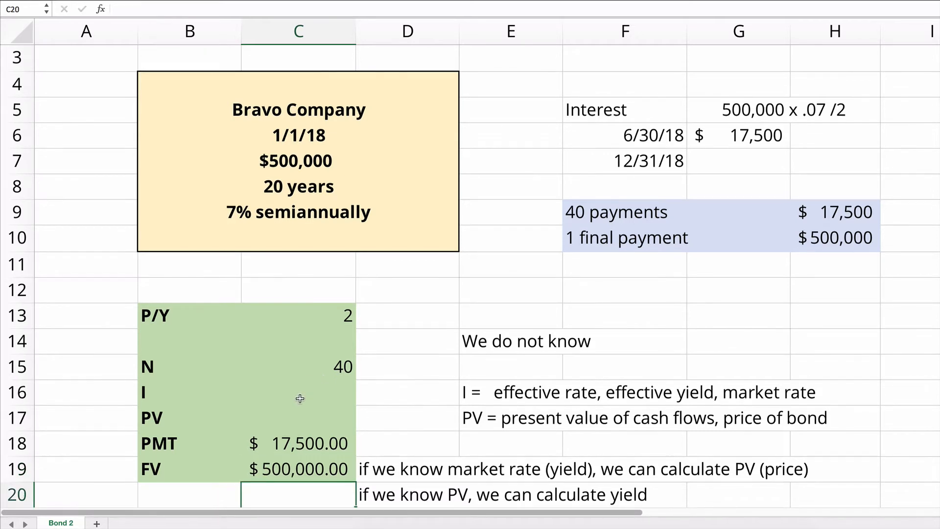
Step: Reformat the PV/PMT/FV amounts in whole dollars and select the whole bond block B13:C19
drag(299, 409, 298, 469)
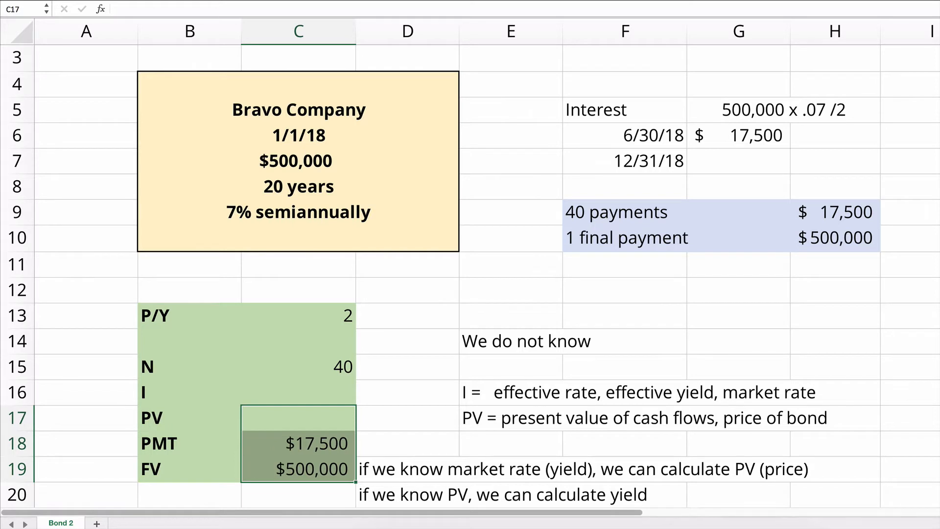
click(411, 394)
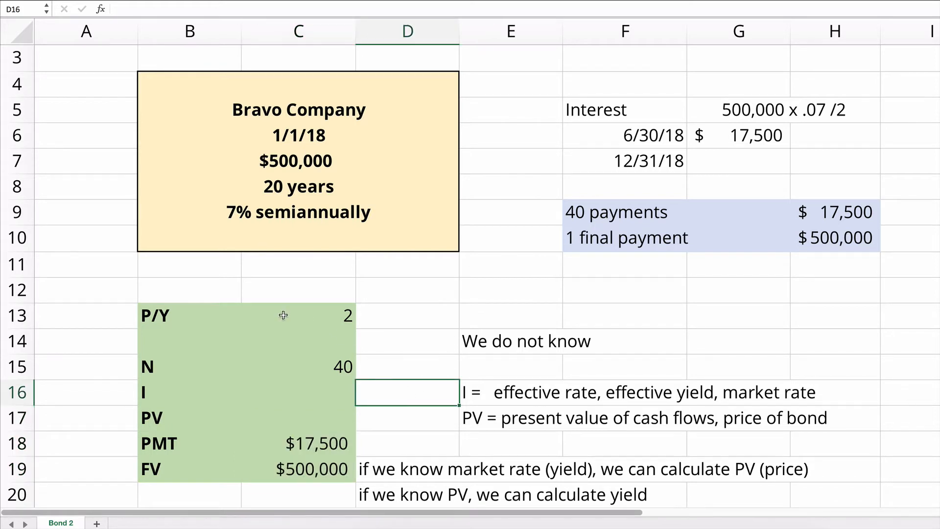
drag(144, 315, 323, 458)
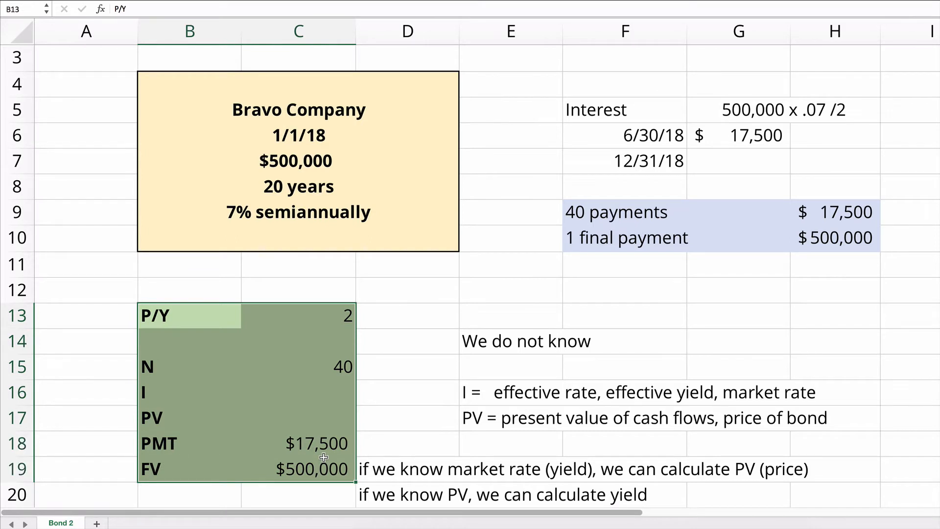
Step: Copy the bond block and paste it into the empty block below Yield
key(ctrl+c)
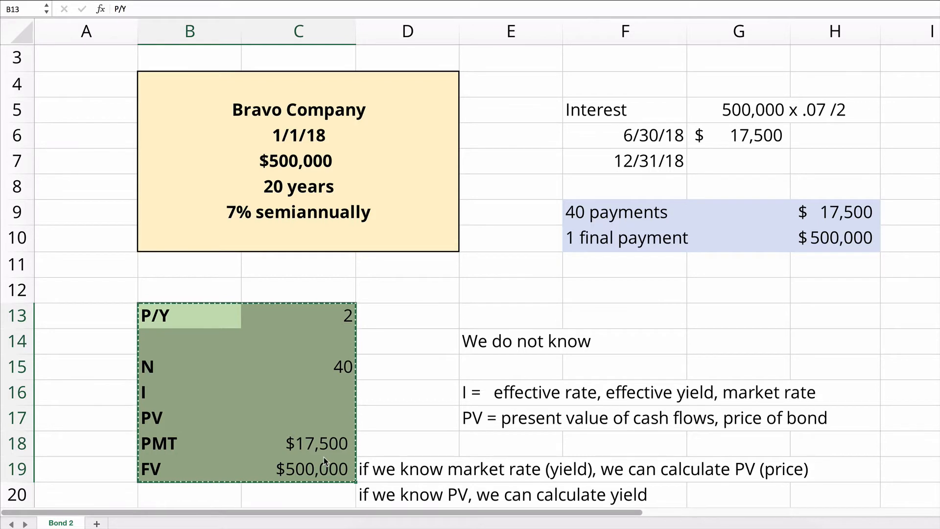
scroll(324, 457, down, 1)
scroll(299, 419, down, 1)
scroll(300, 420, down, 2)
scroll(183, 304, down, 1)
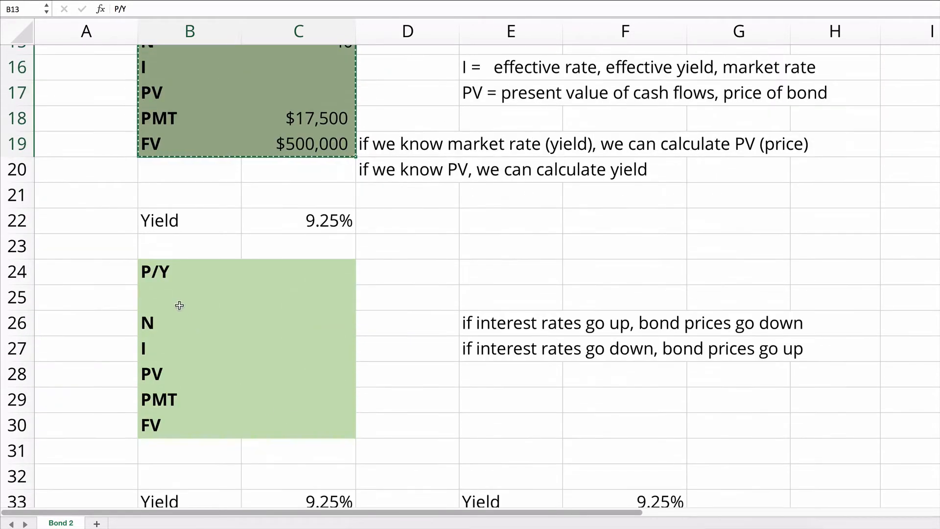
click(159, 277)
drag(159, 278, 334, 426)
key(ctrl+v)
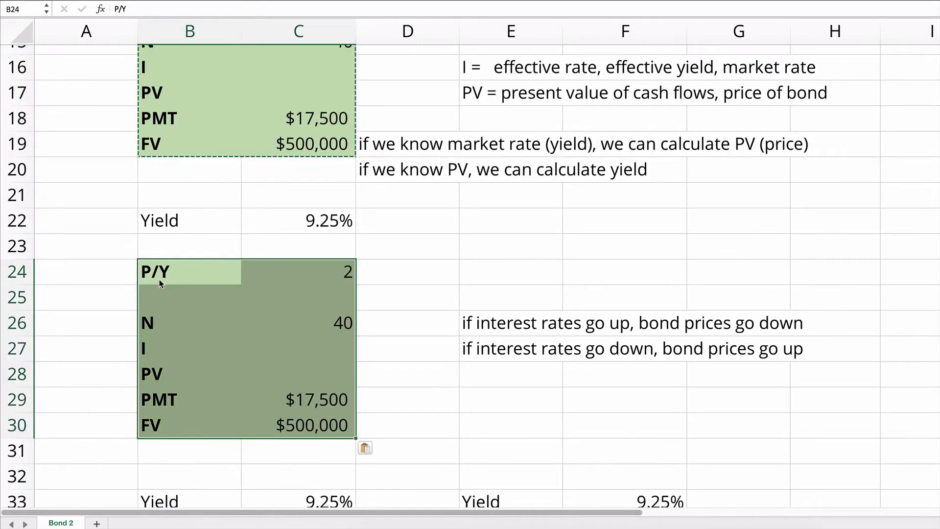
scroll(375, 316, up, 1)
scroll(375, 315, up, 1)
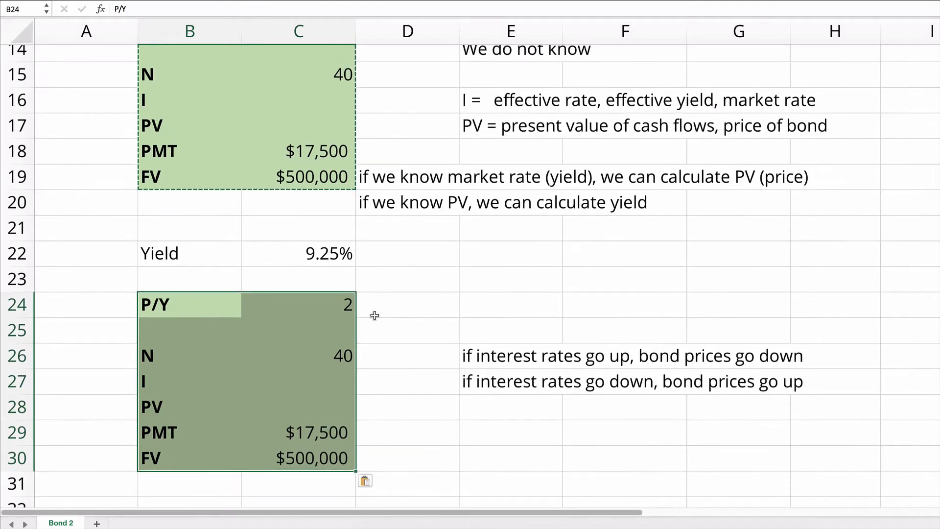
scroll(374, 315, up, 3)
click(310, 360)
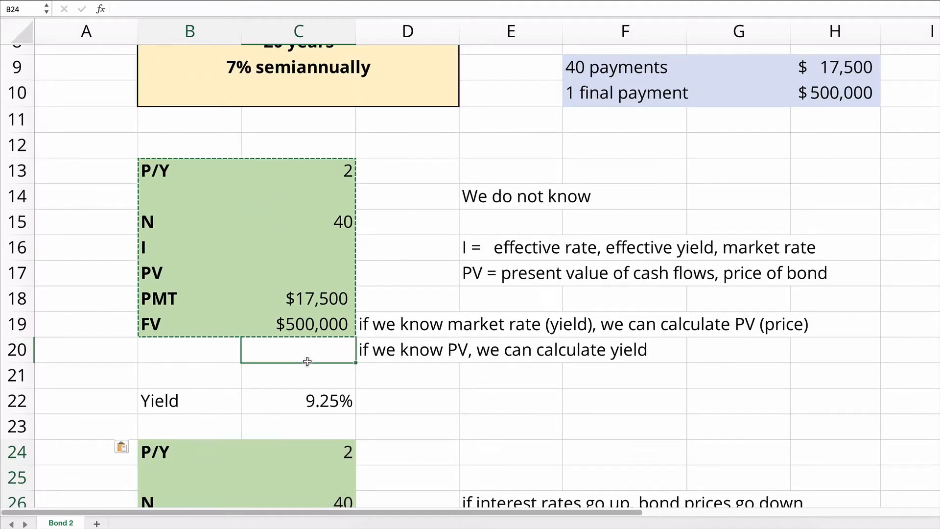
scroll(427, 411, down, 1)
scroll(426, 414, down, 3)
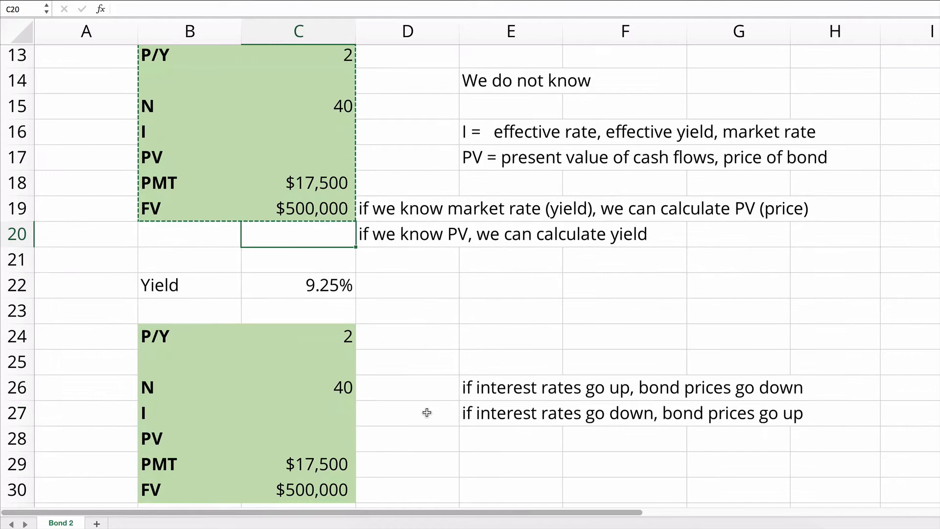
scroll(416, 380, down, 3)
Step: Enter 9.25% as the interest rate I in C27 of the second block
click(327, 343)
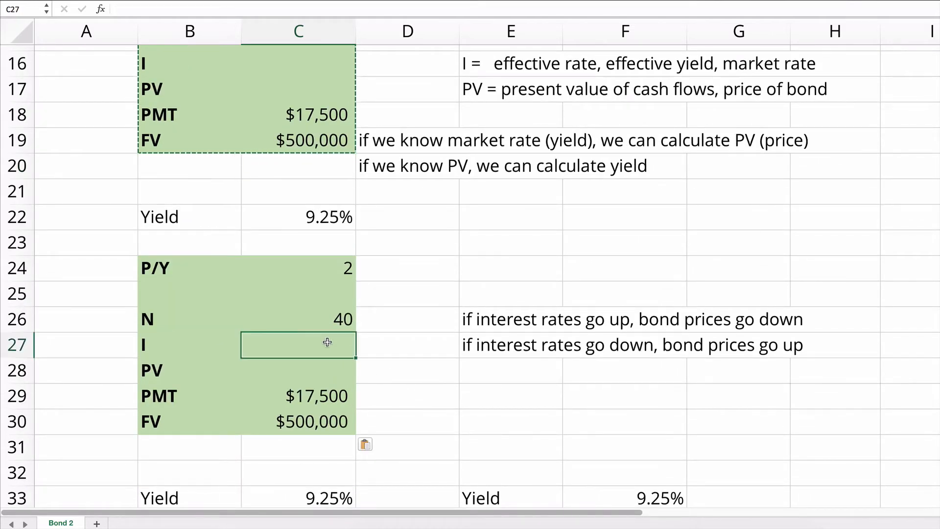
text(9.25)
key(Return)
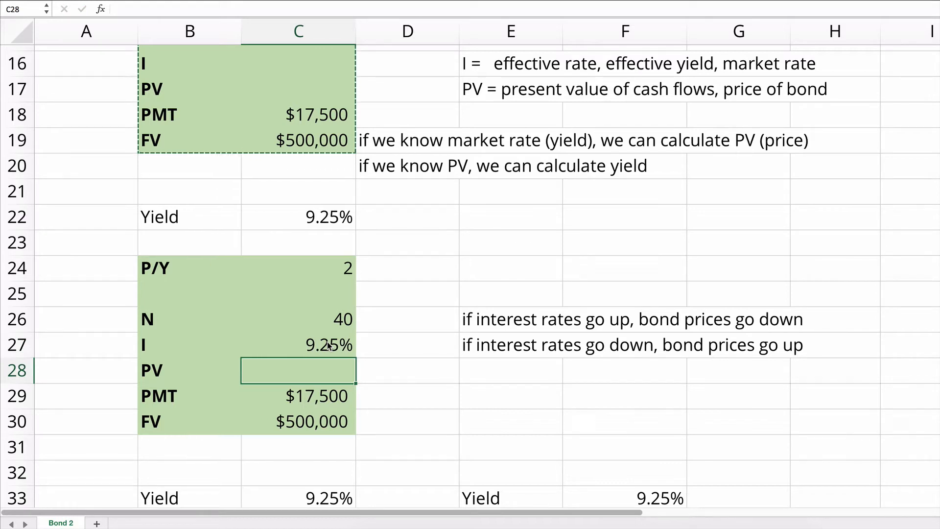
Step: Enter =PV(C27/C24,C26,C29,C30,0) in C28 using the block's rate, periods, payment and face value
key(F2)
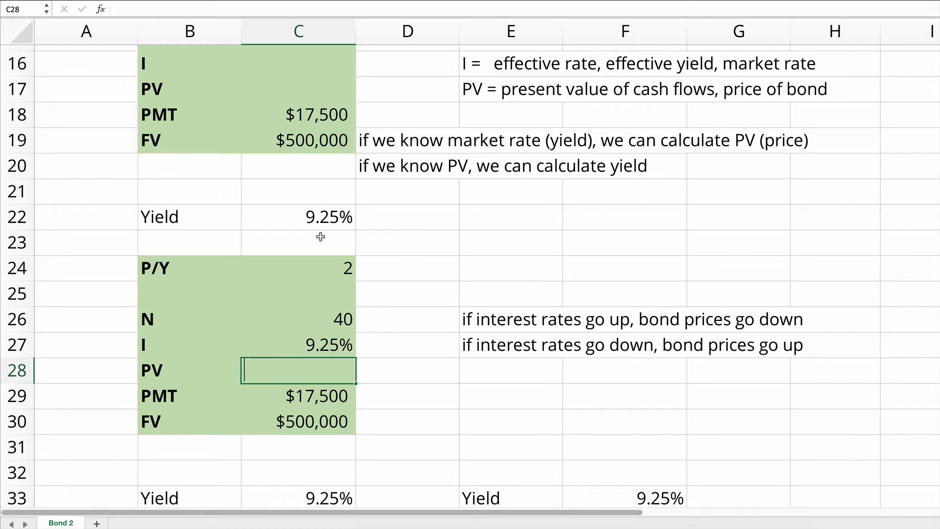
text(=pv)
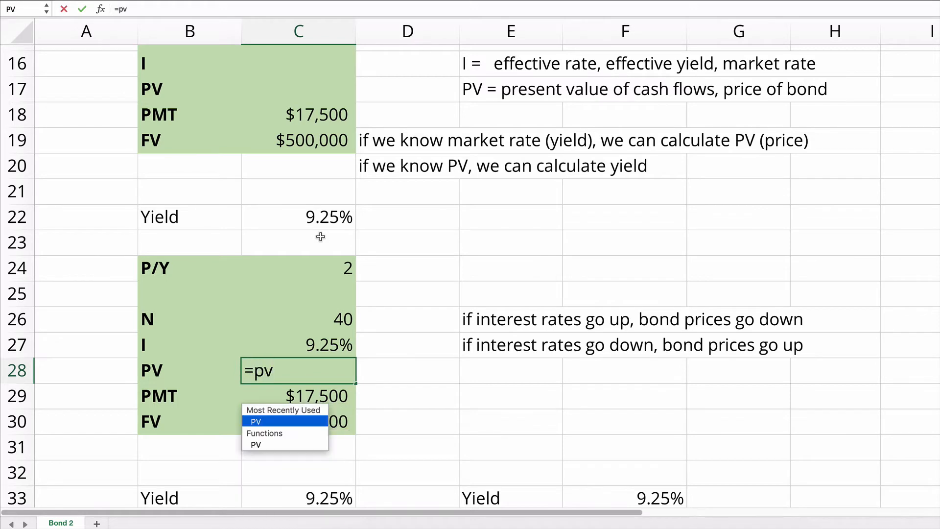
key(Tab)
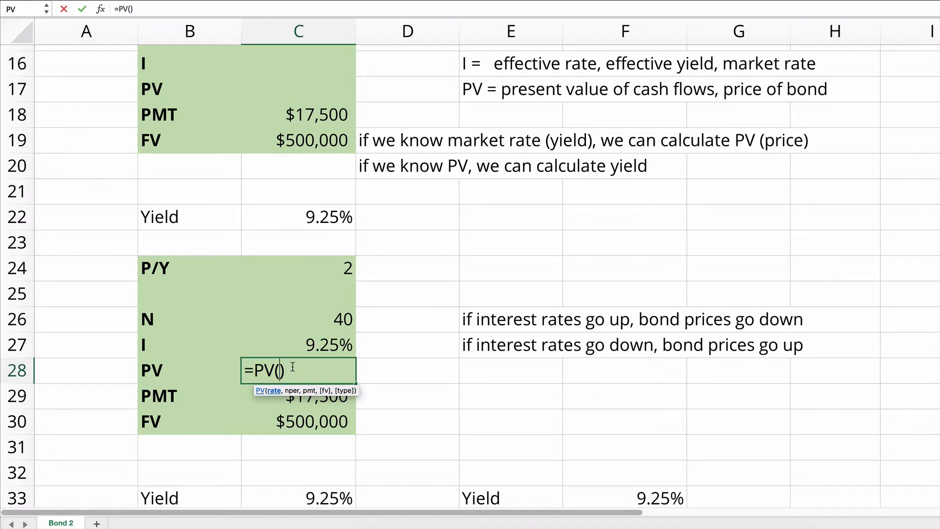
click(315, 346)
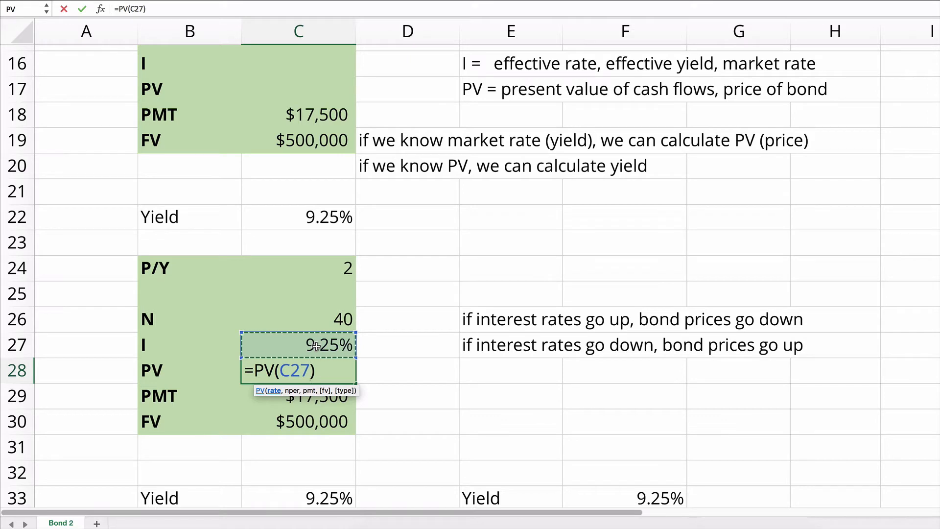
text(/)
click(332, 270)
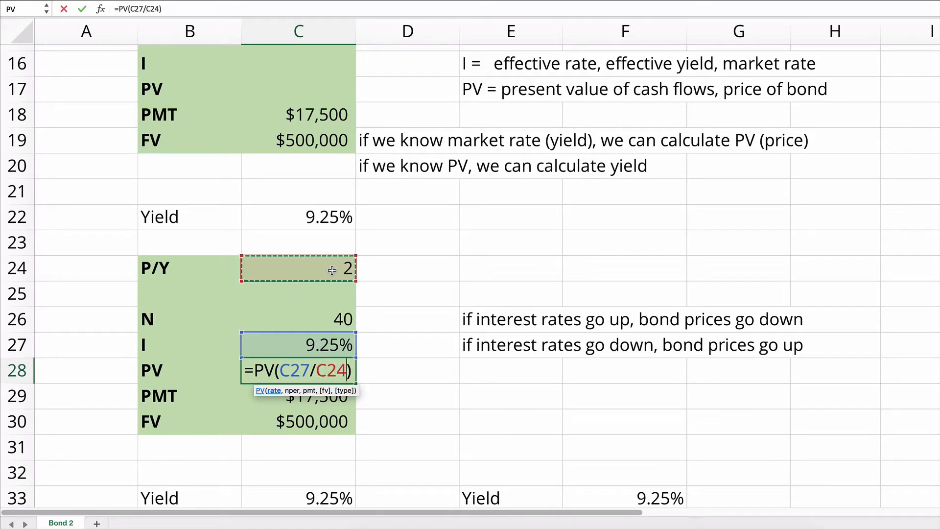
text(,)
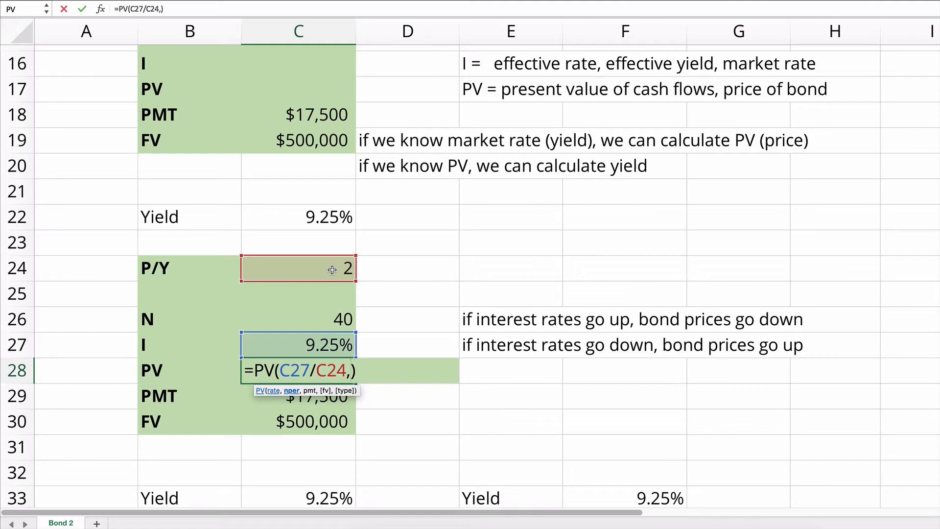
click(331, 321)
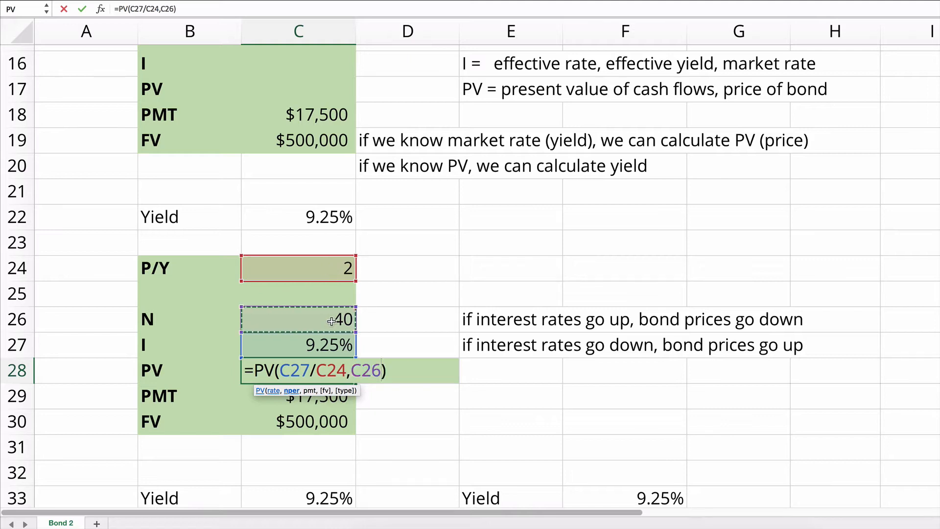
text(,)
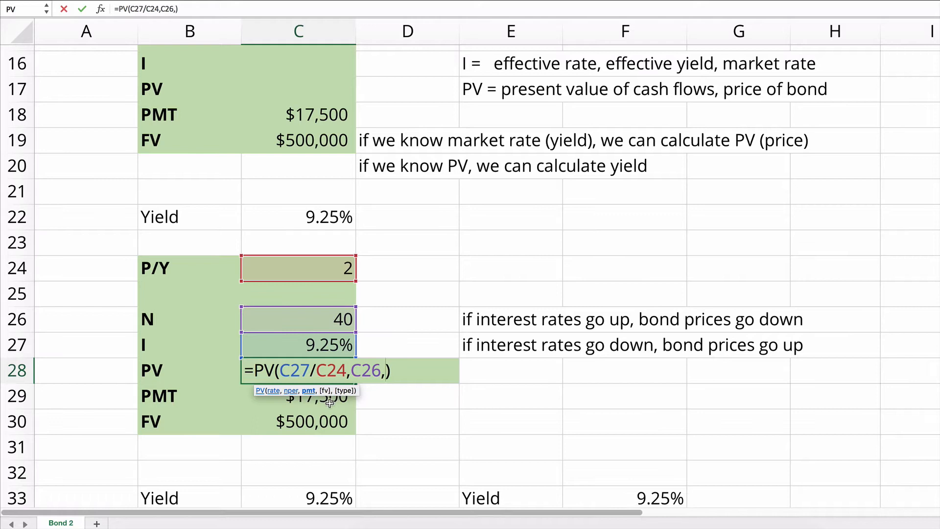
click(330, 402)
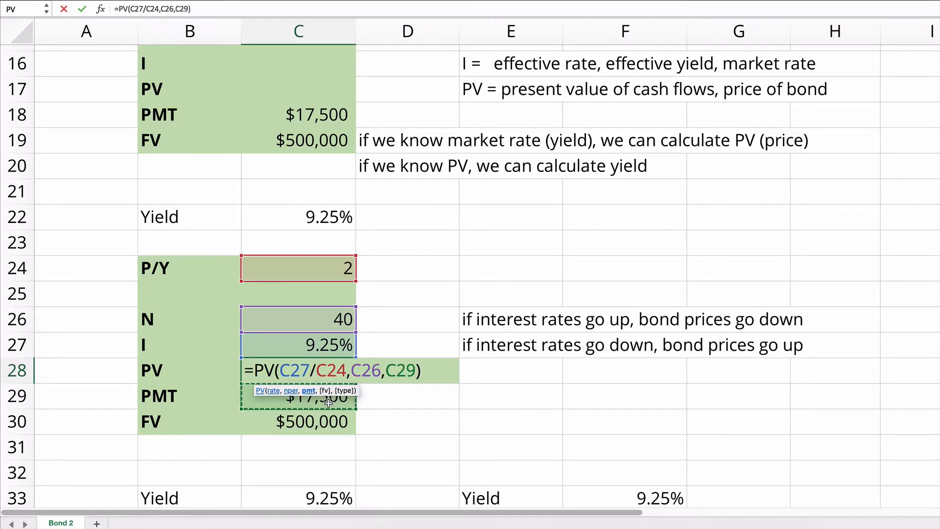
text(,)
click(320, 425)
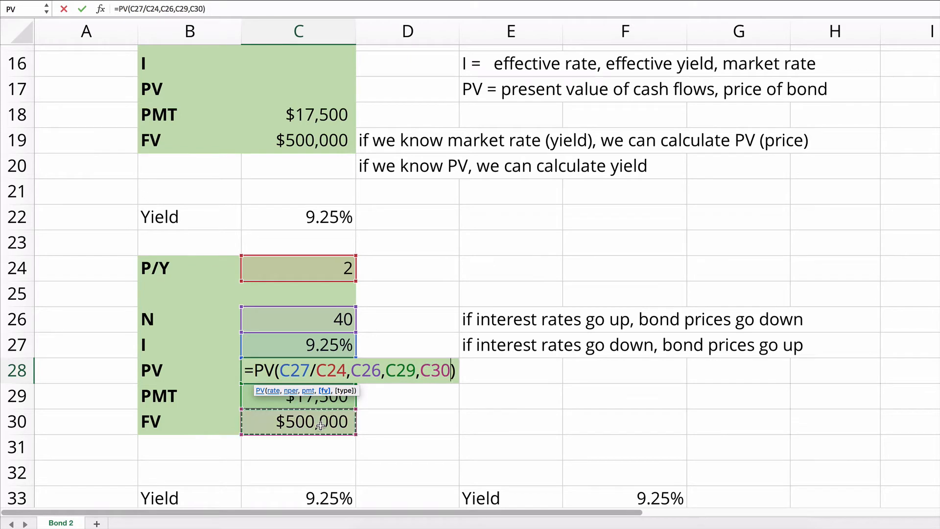
text(,)
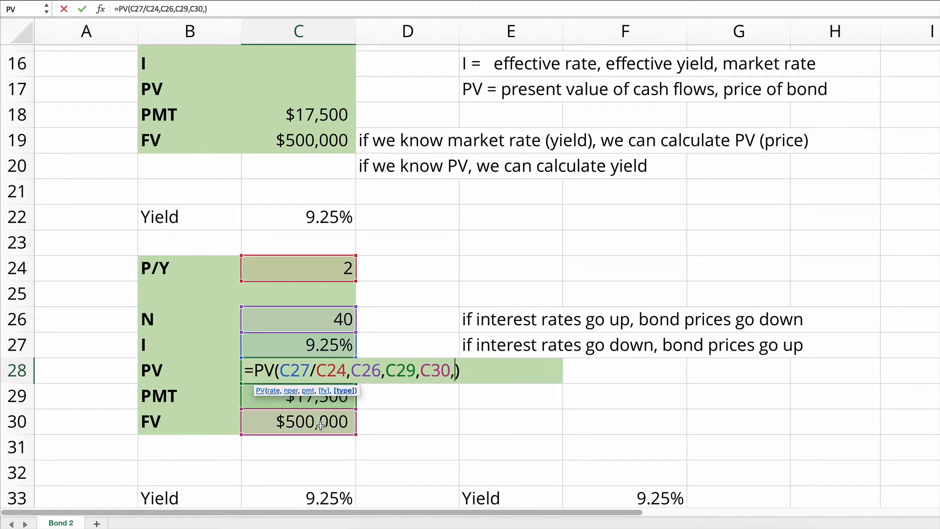
text(0)
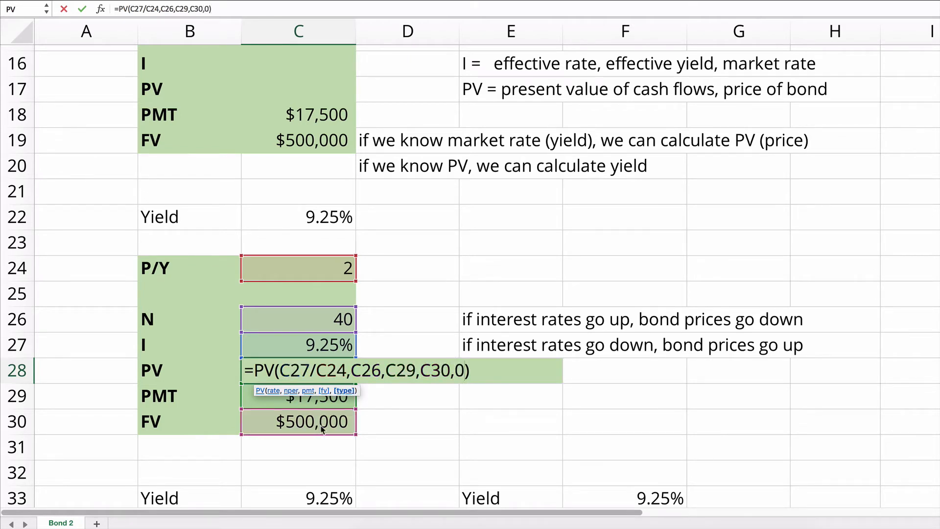
key(Return)
Step: Flip the PV formula's sign so the price shows as a positive $398,312
click(300, 375)
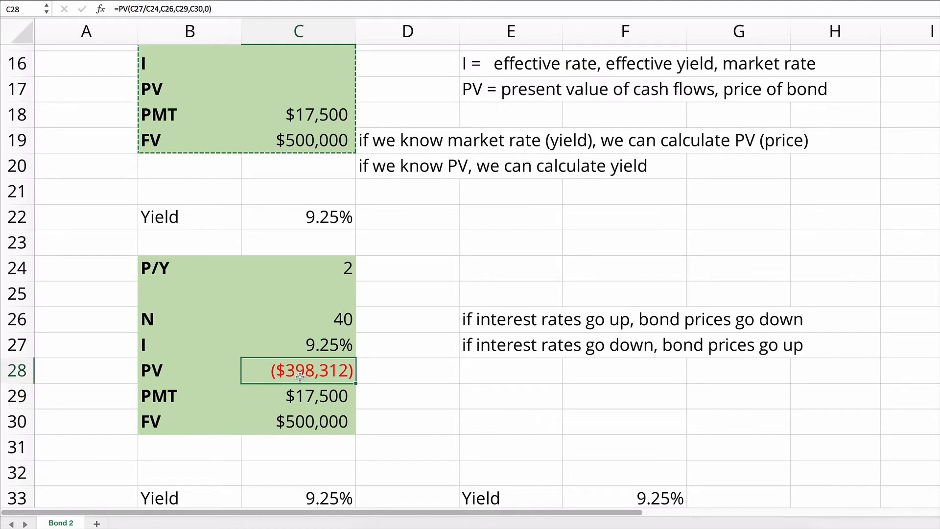
click(134, 9)
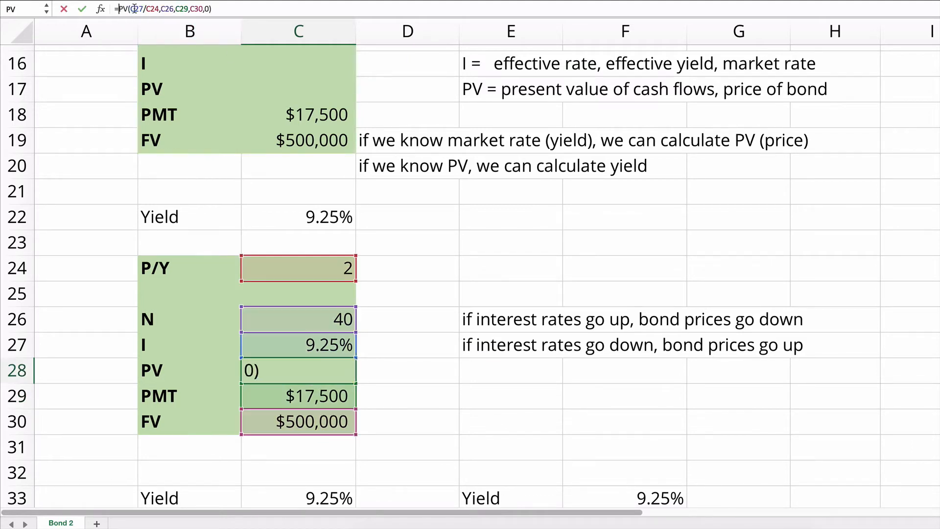
text(-)
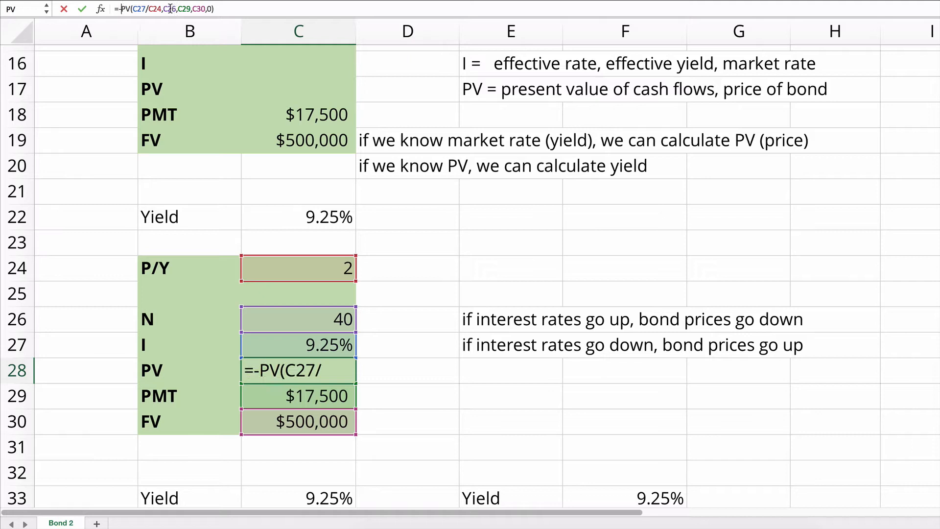
key(Return)
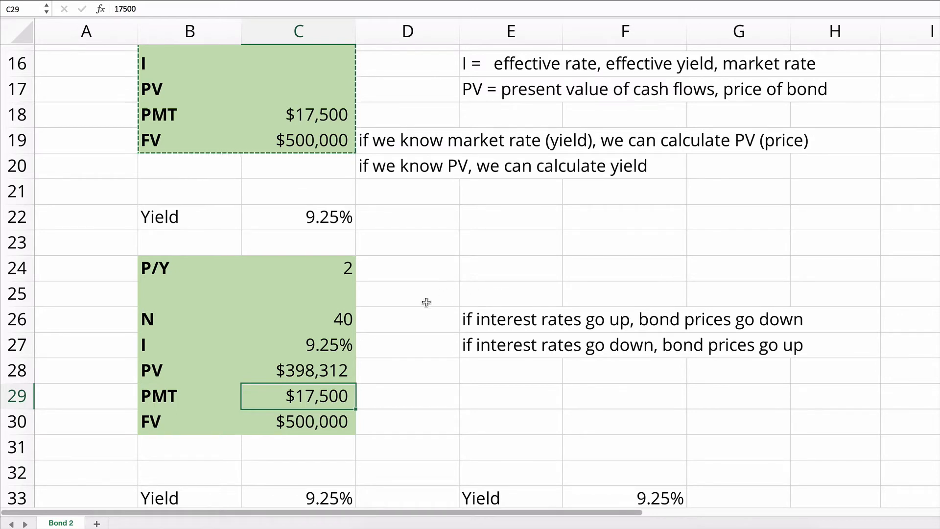
scroll(426, 302, down, 3)
scroll(426, 302, down, 3)
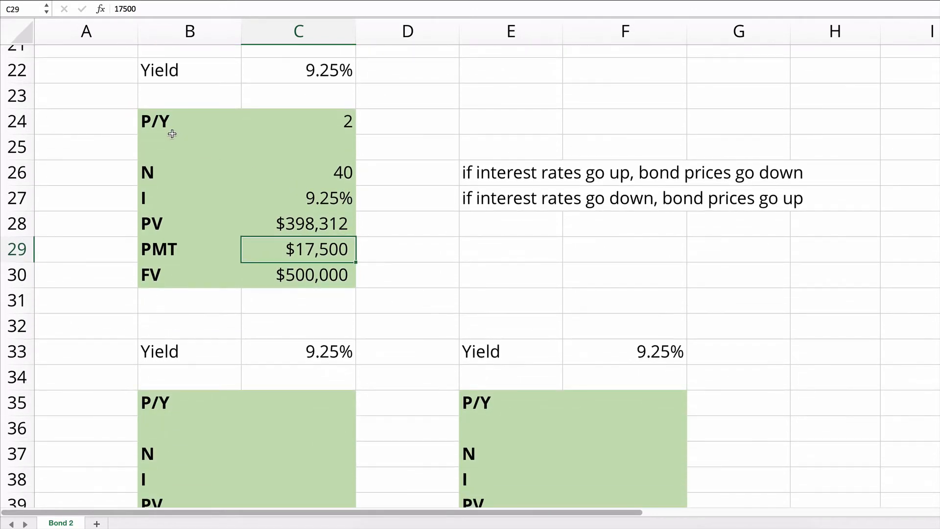
Step: Copy the second bond block B24:C30 and paste it into B35:C41
drag(172, 133, 316, 265)
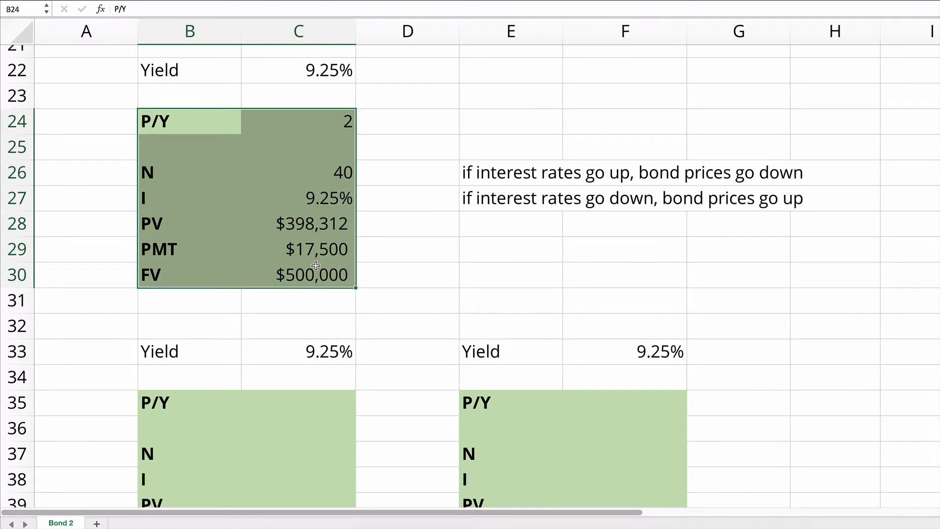
key(ctrl+c)
scroll(294, 300, down, 3)
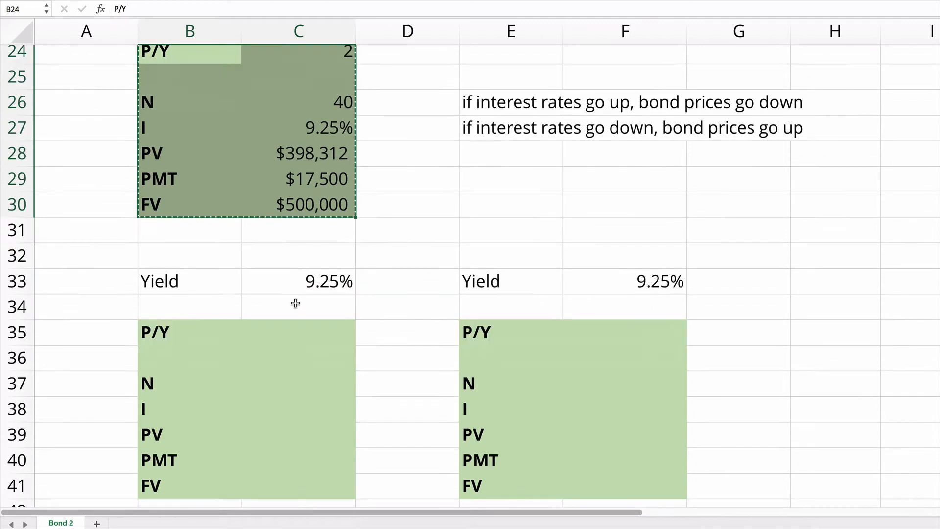
scroll(221, 298, down, 1)
click(149, 307)
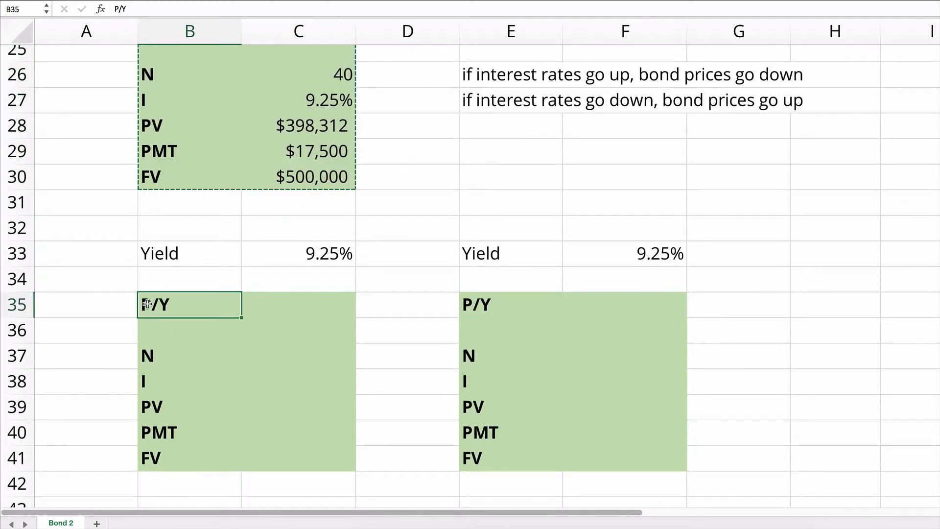
key(ctrl+v)
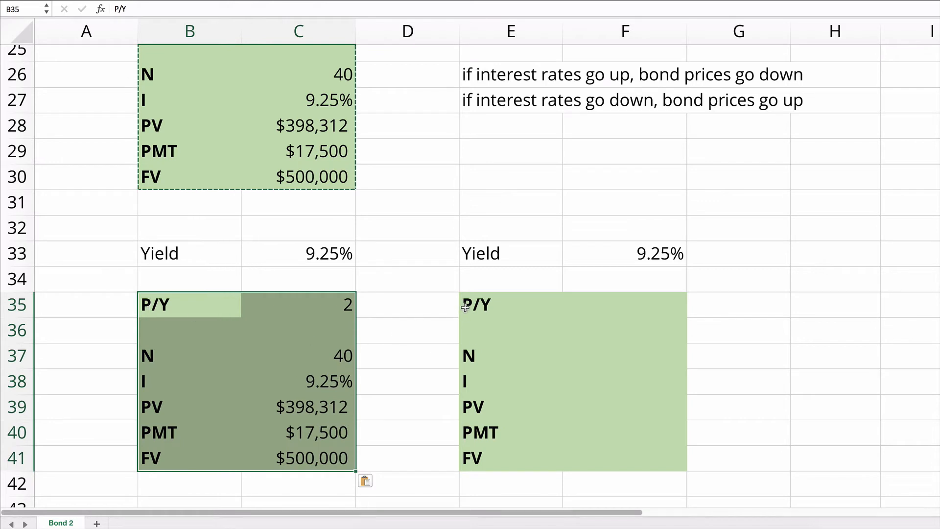
Step: Paste another copy into E35:F41 and select the left copy's Yield cell C33
click(467, 305)
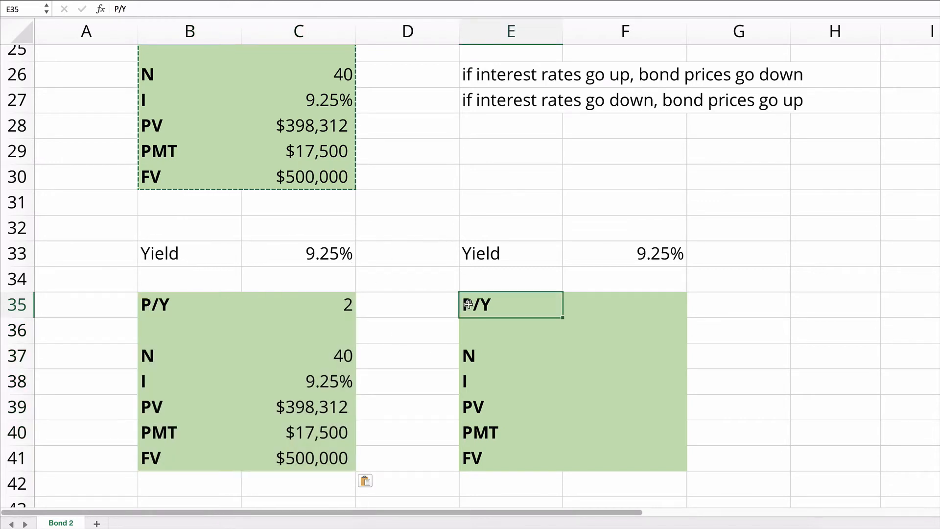
key(ctrl+v)
click(328, 262)
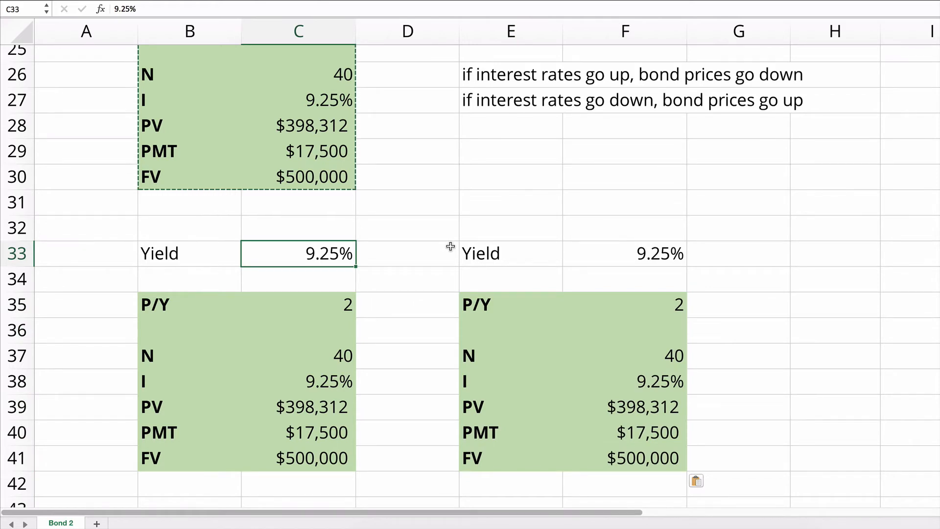
scroll(443, 277, up, 3)
scroll(412, 270, up, 3)
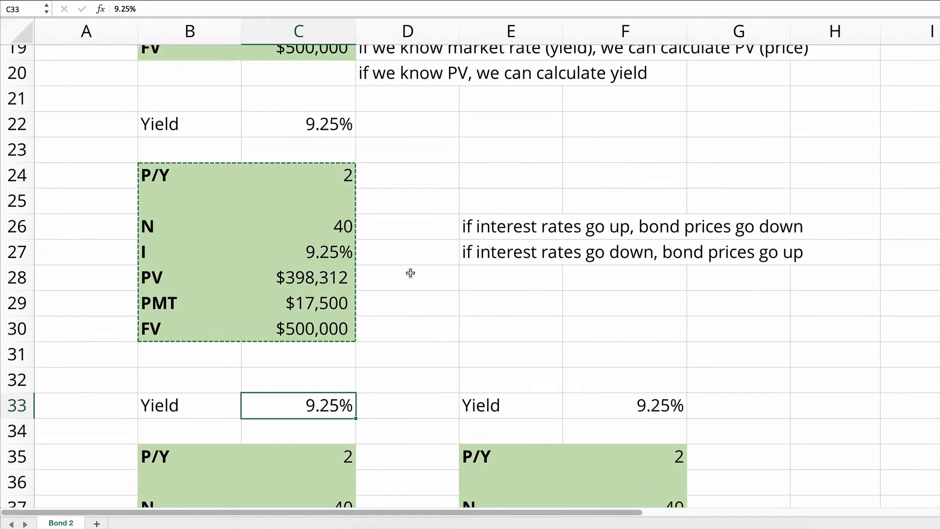
scroll(410, 274, up, 2)
scroll(410, 271, up, 8)
scroll(390, 242, up, 4)
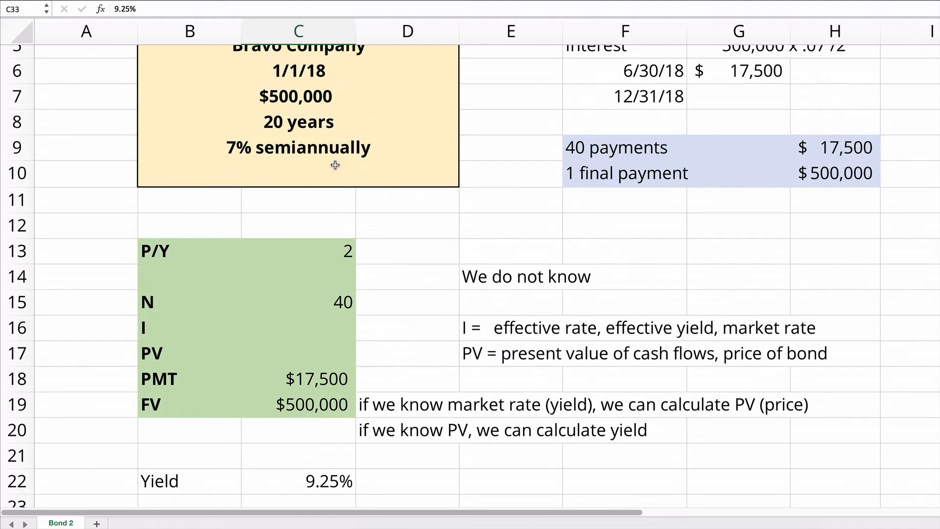
scroll(428, 331, down, 3)
scroll(398, 272, down, 3)
scroll(406, 332, down, 2)
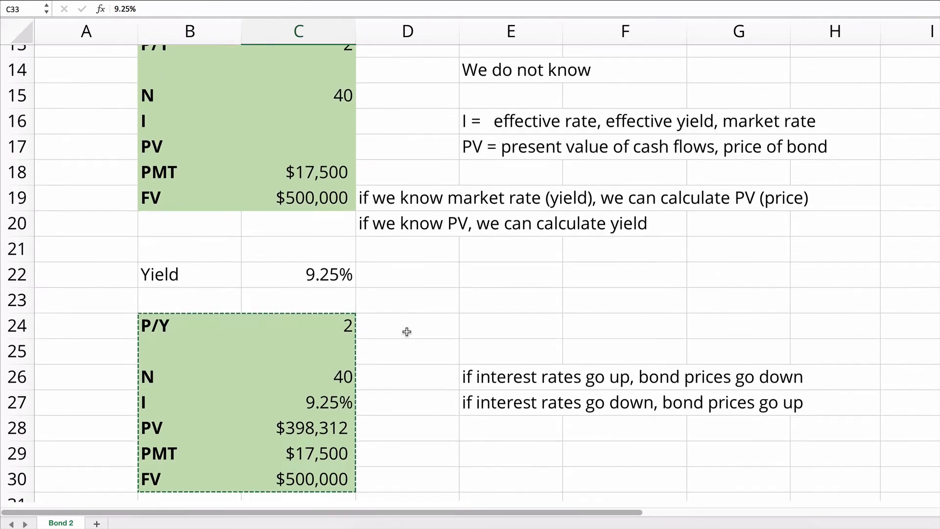
scroll(406, 332, down, 4)
scroll(406, 332, down, 5)
scroll(406, 332, down, 6)
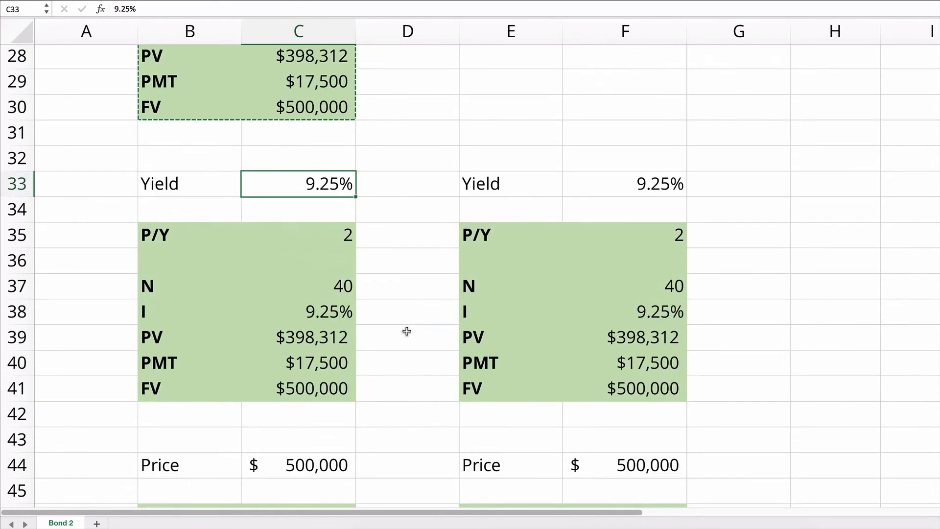
scroll(404, 319, up, 1)
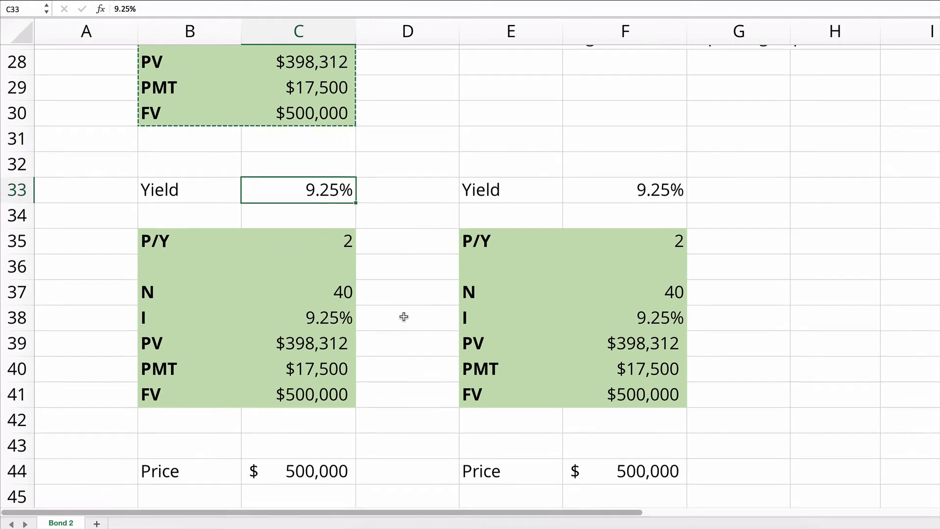
scroll(403, 317, up, 1)
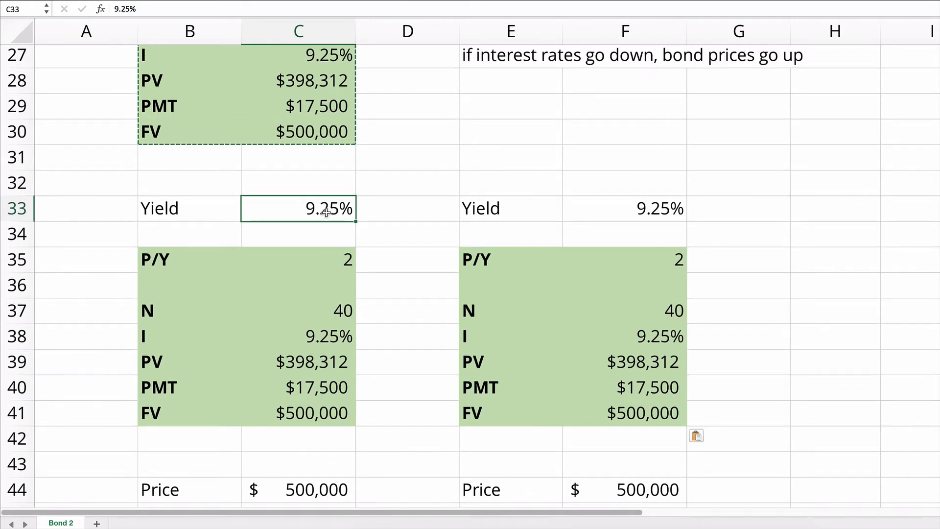
text(5%)
Step: Set the left copy's yield and I rate to 5%, recalculating its PV to $625,514
key(Return)
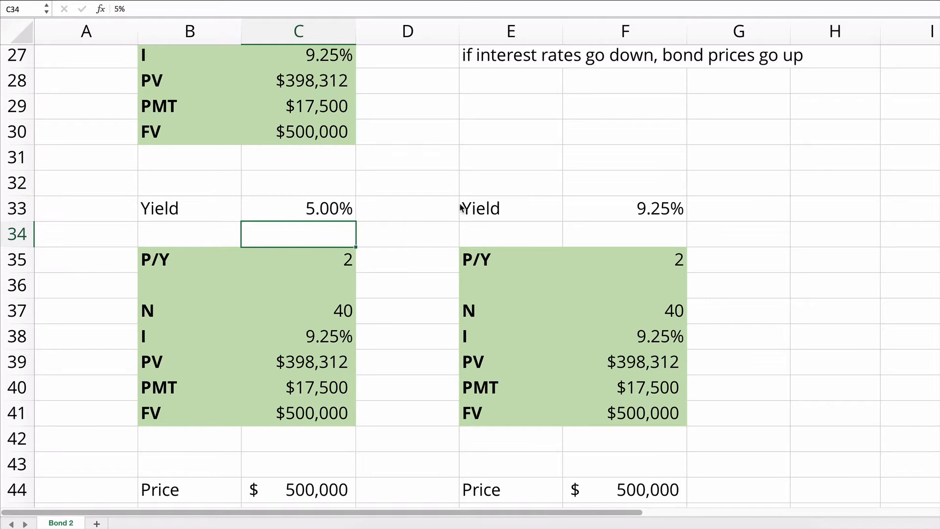
click(338, 334)
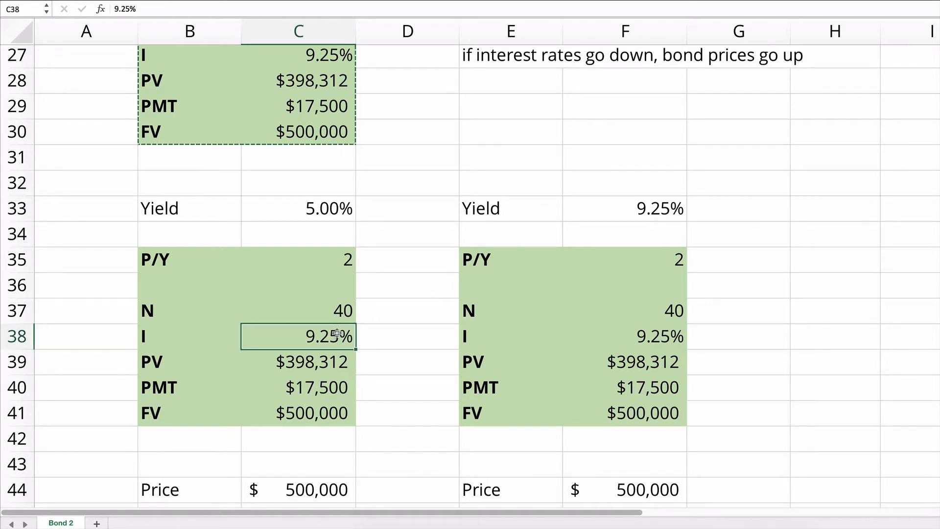
text(5)
key(Return)
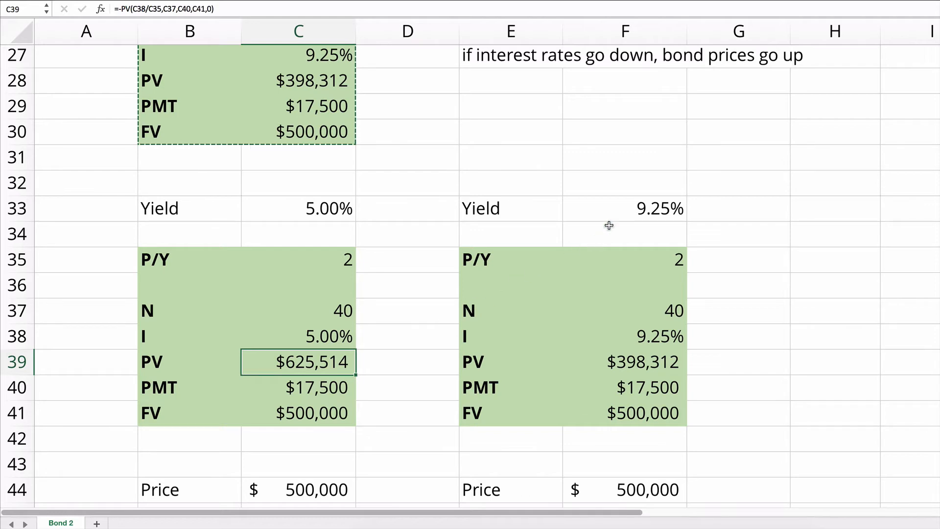
Step: Set the right copy's yield in F33 and I rate in F38 to 7%, making its PV $500,000
click(635, 216)
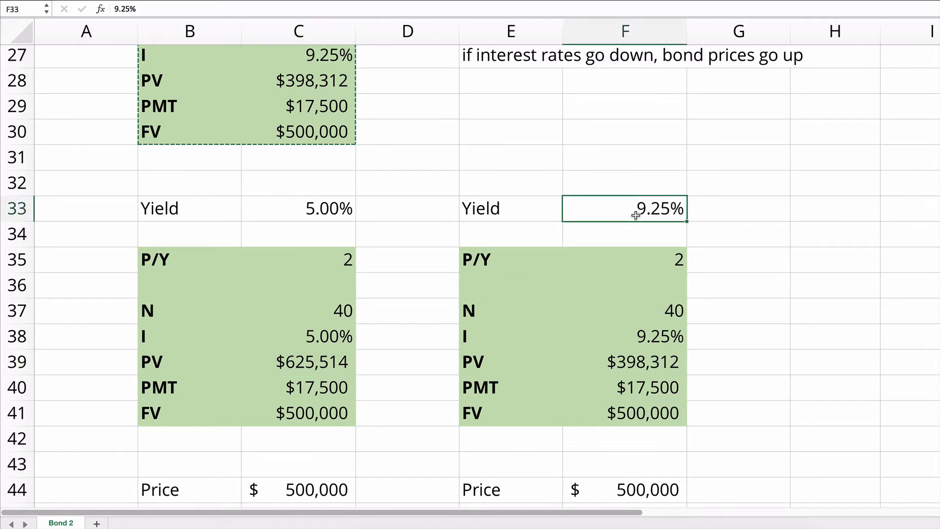
text(7%)
key(Return)
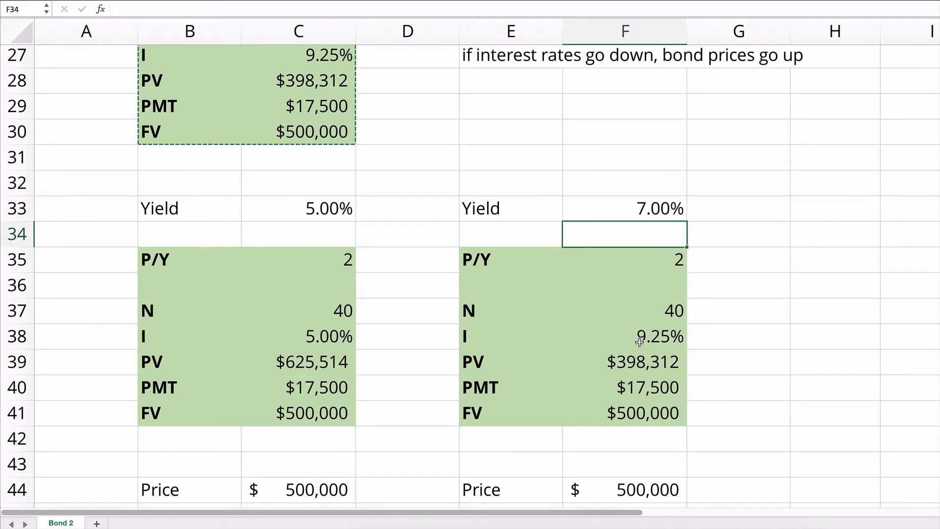
click(640, 340)
text(7%)
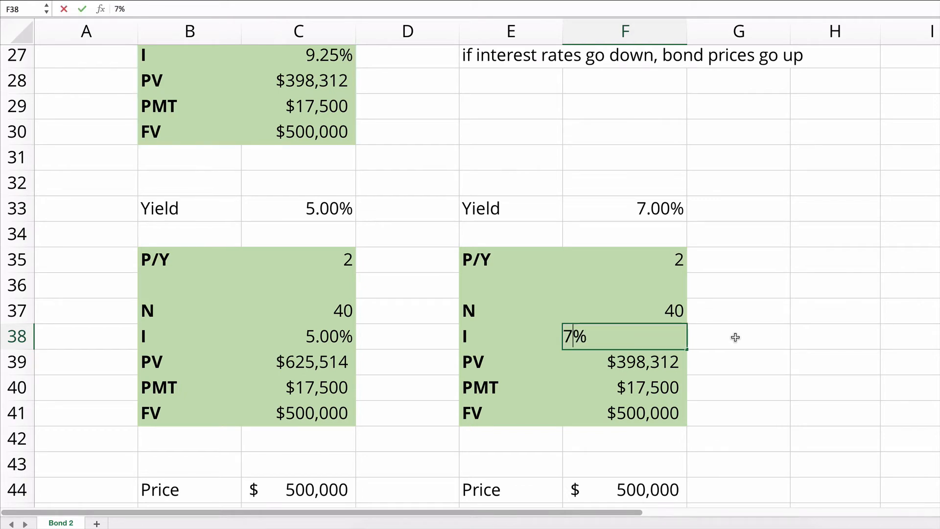
key(Return)
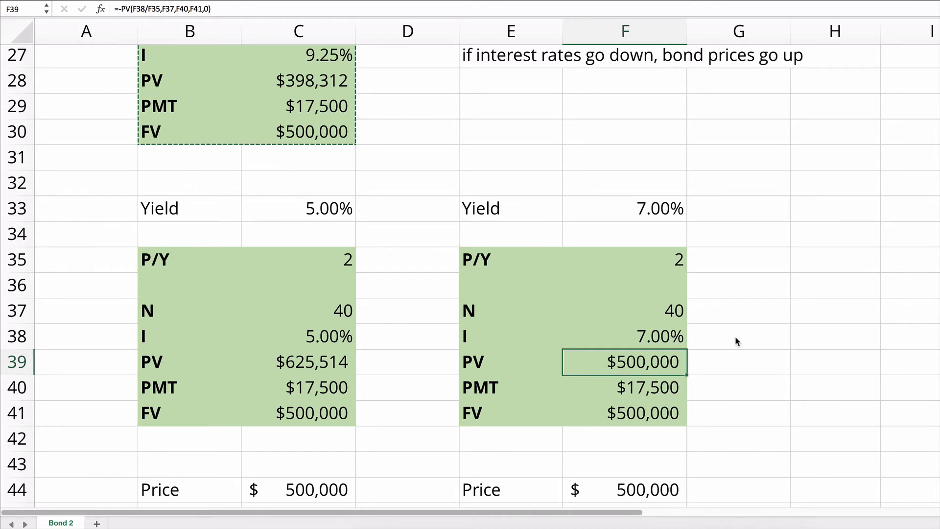
scroll(661, 206, up, 2)
Step: Write 'yield > coupon' in E29 and 'discount' beside it in G29
click(501, 158)
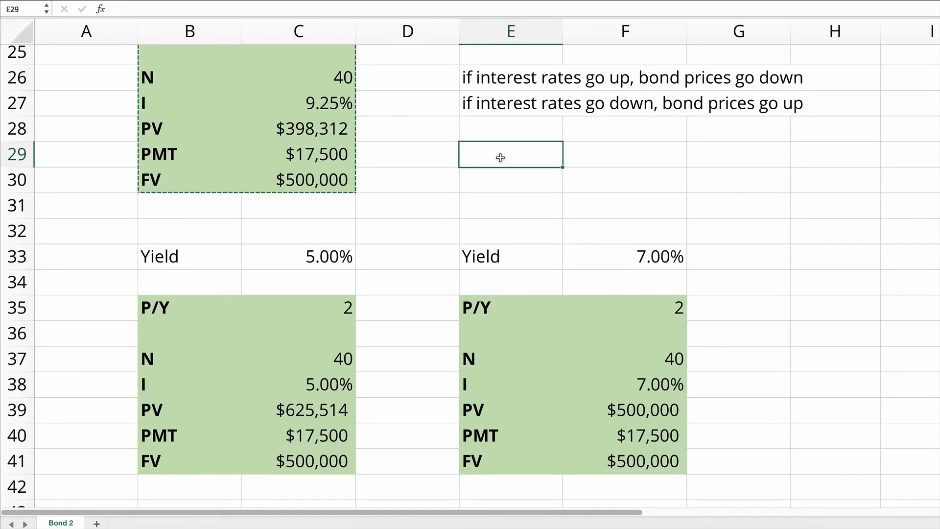
text(yield)
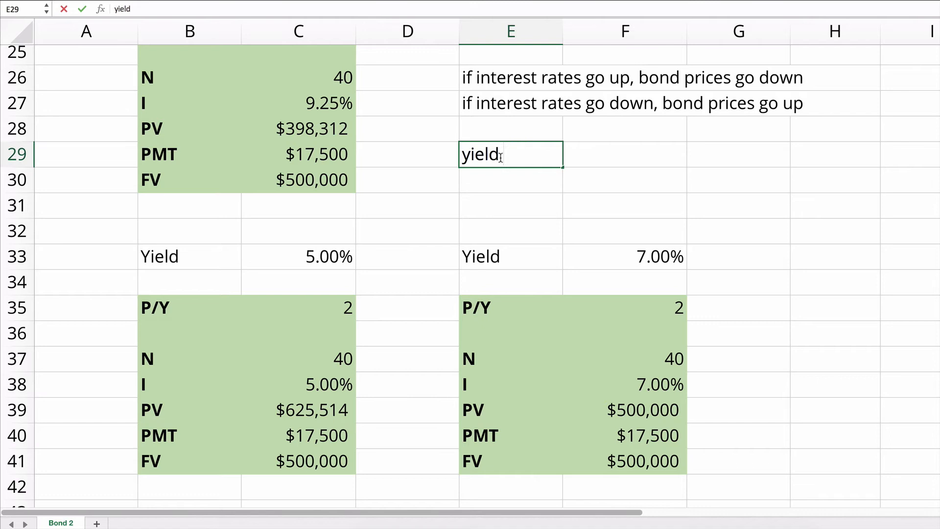
text( > c)
text(oupon)
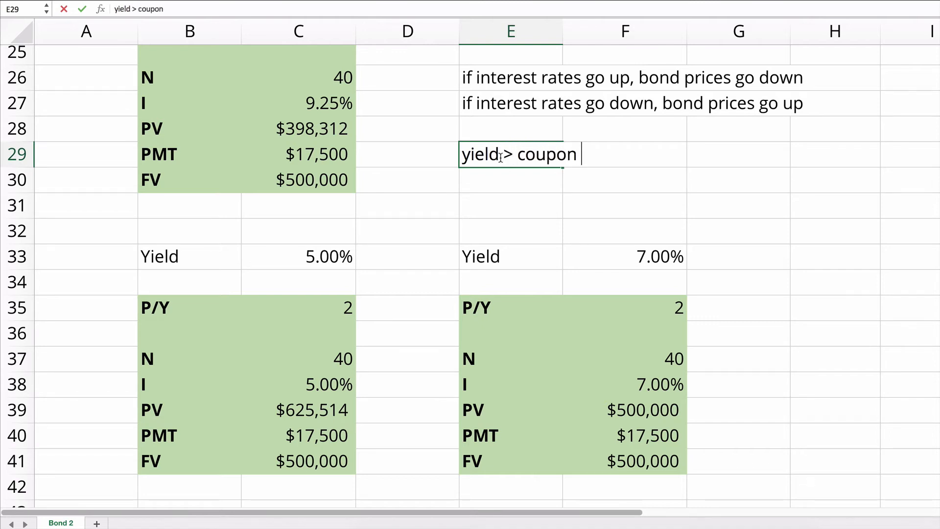
key(Right)
key(Right)
key(Left)
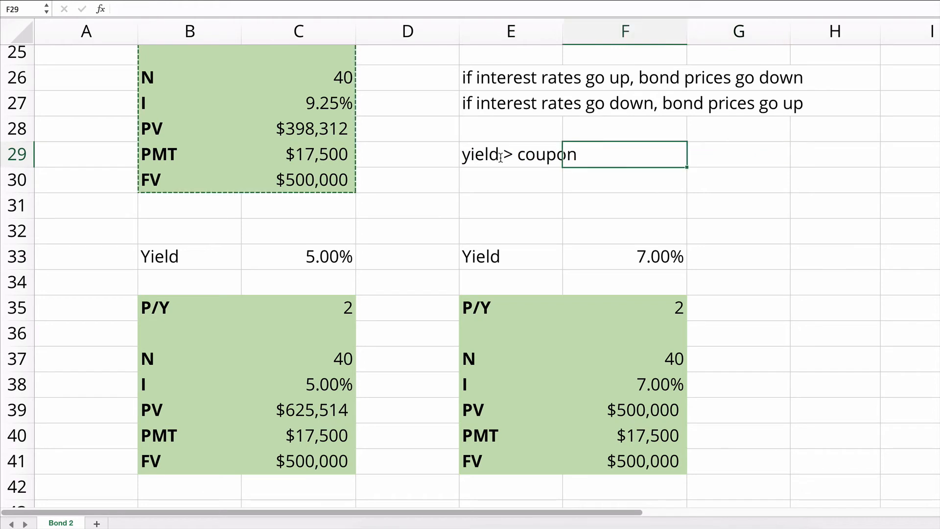
key(Right)
text(dis)
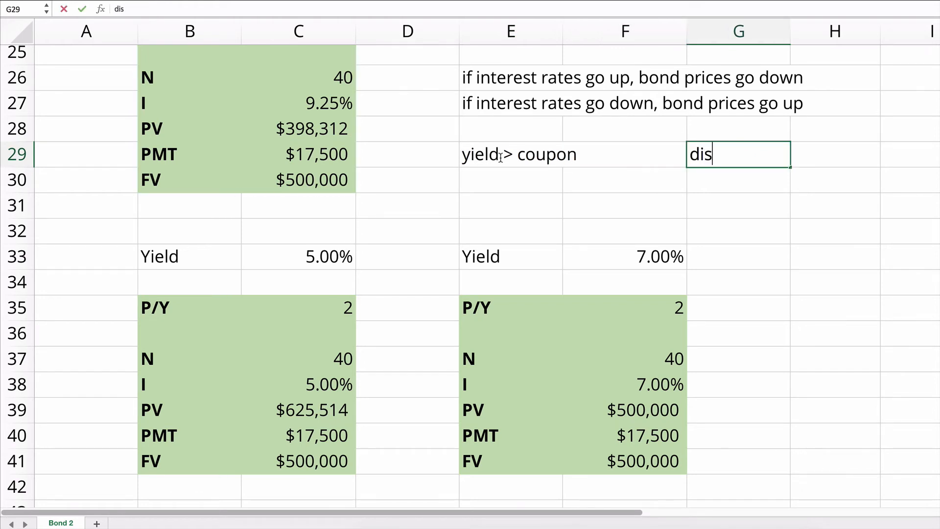
text(count)
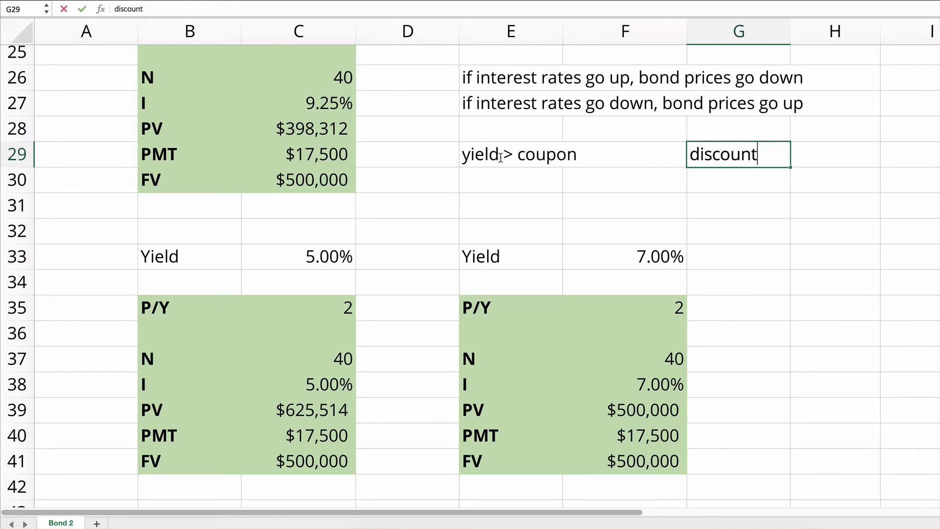
key(Return)
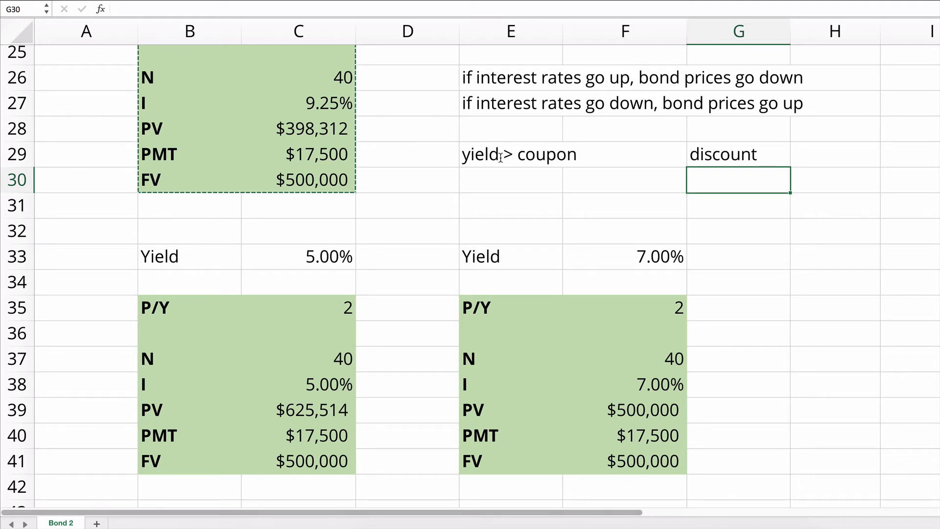
Step: Write 'yield < coupon' in E30 and 'premium' beside it in G30
click(298, 129)
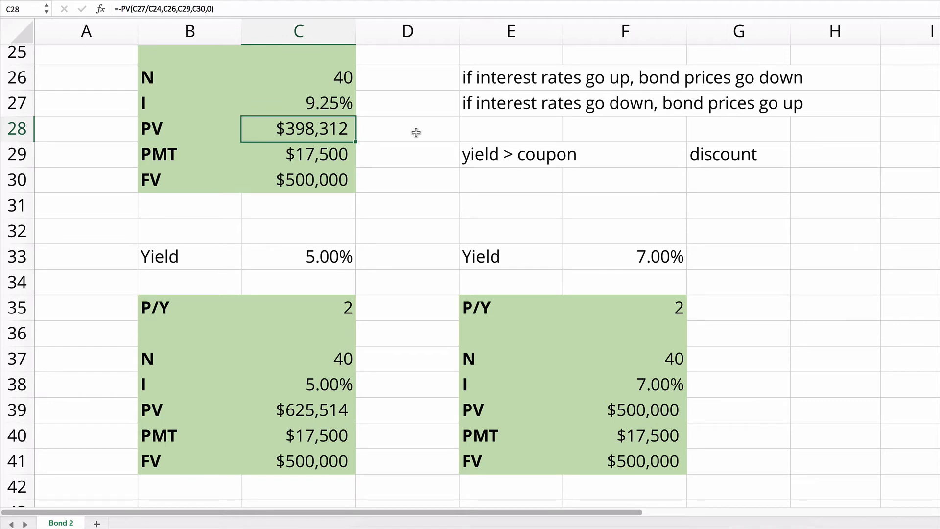
click(489, 185)
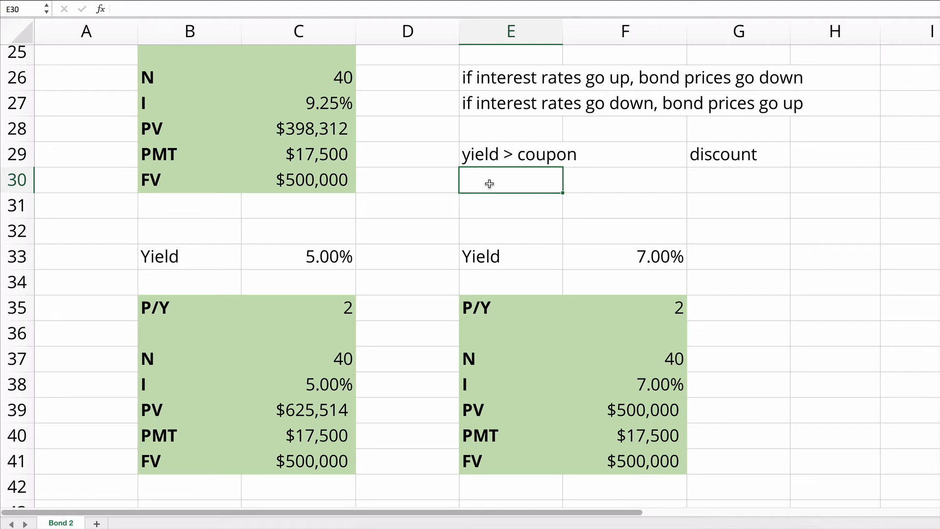
text(yie)
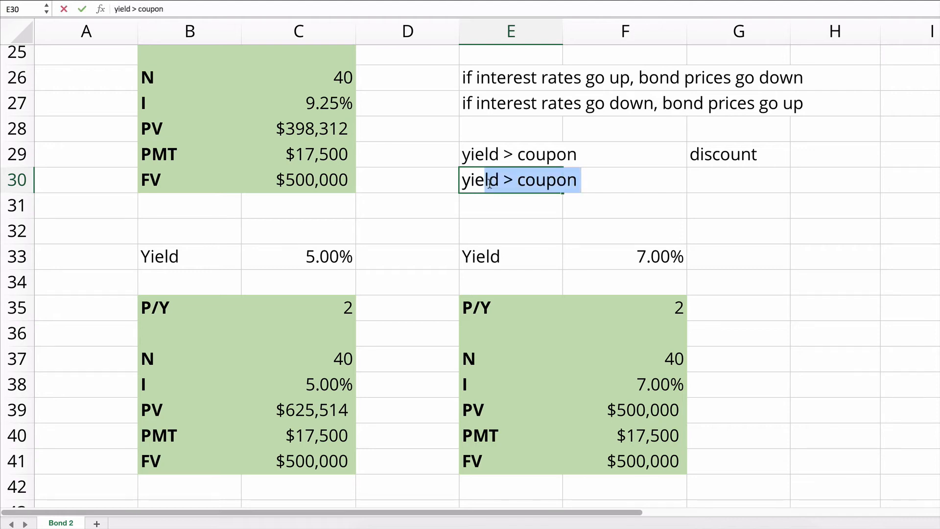
text(ld )
text(< coupo)
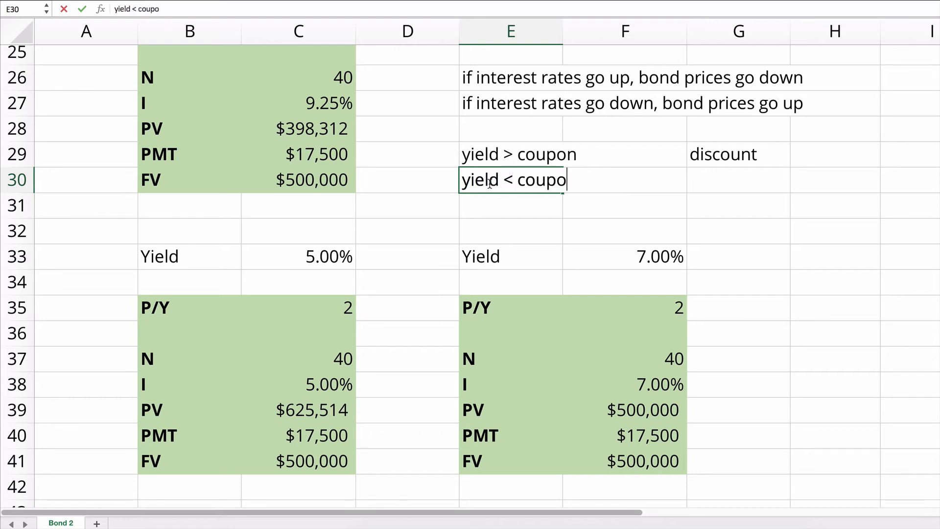
text(n)
click(711, 184)
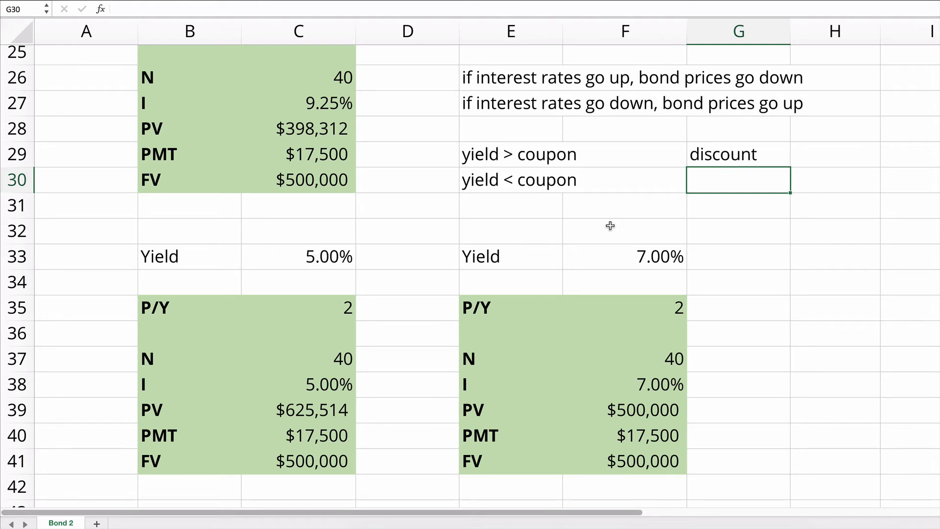
text(per)
text(miu)
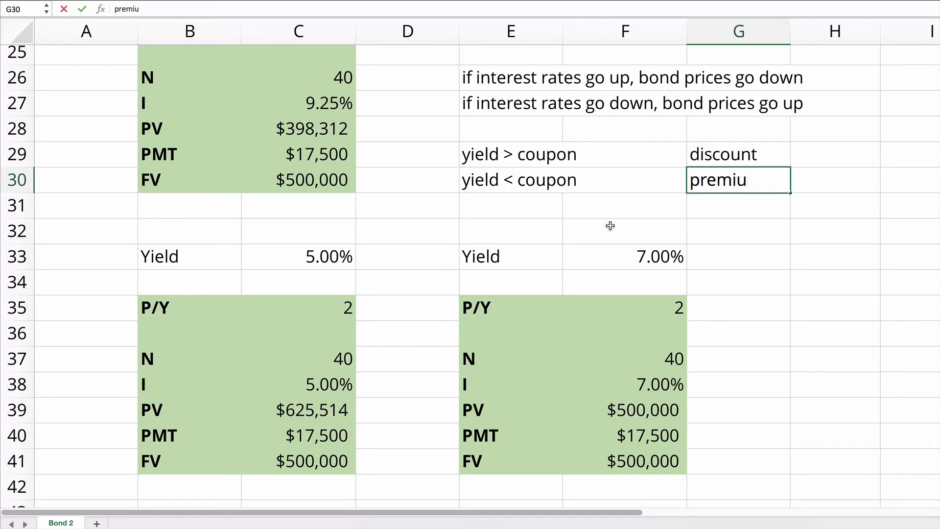
text(m)
key(Return)
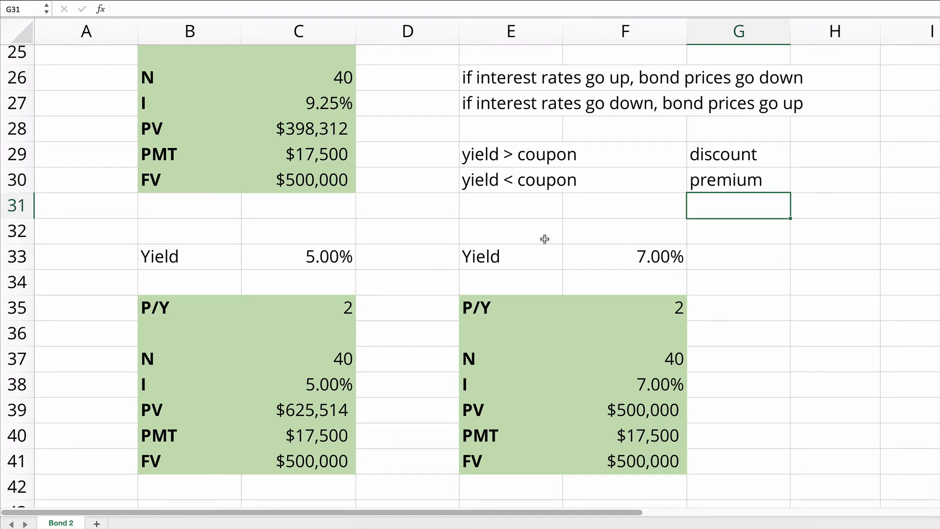
Step: Write 'yield = coupon' in E31 and 'par (face value)' beside it in G31
click(321, 416)
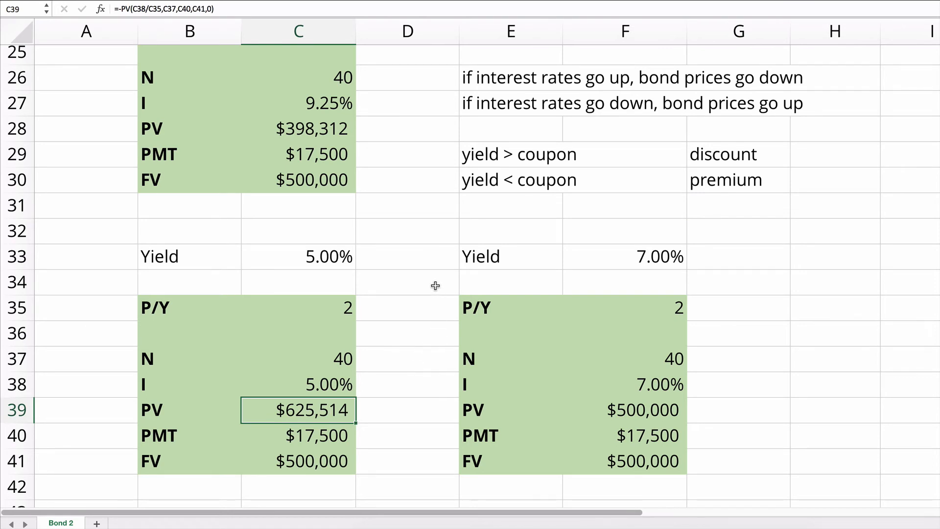
click(484, 208)
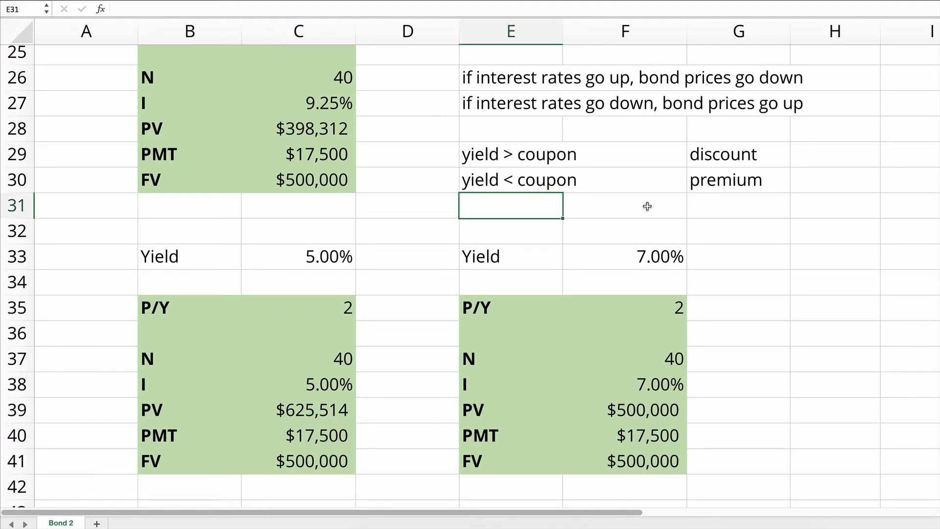
text(yield )
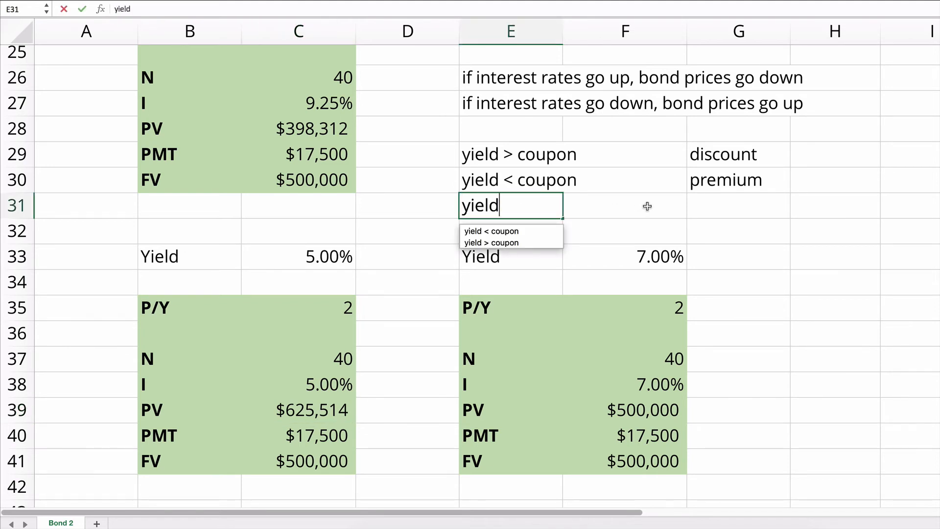
text(= coup)
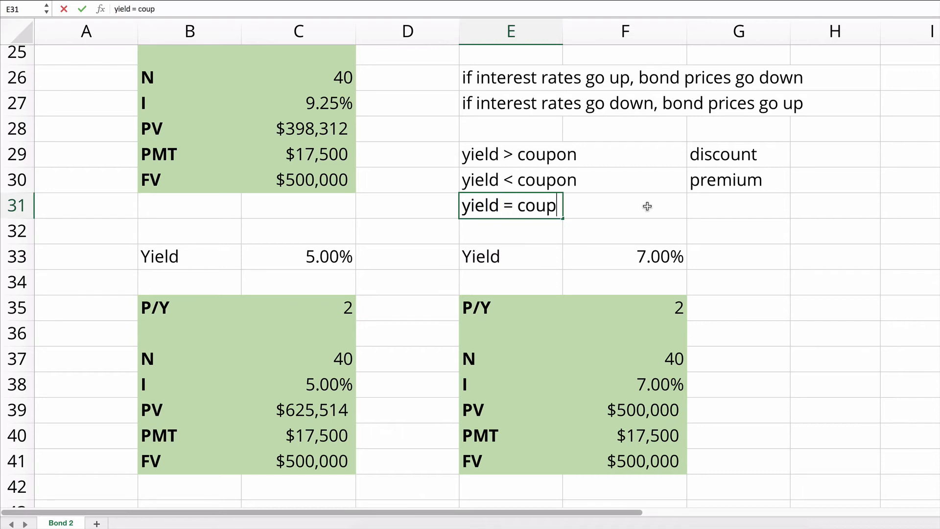
text(on)
key(Tab)
key(Tab)
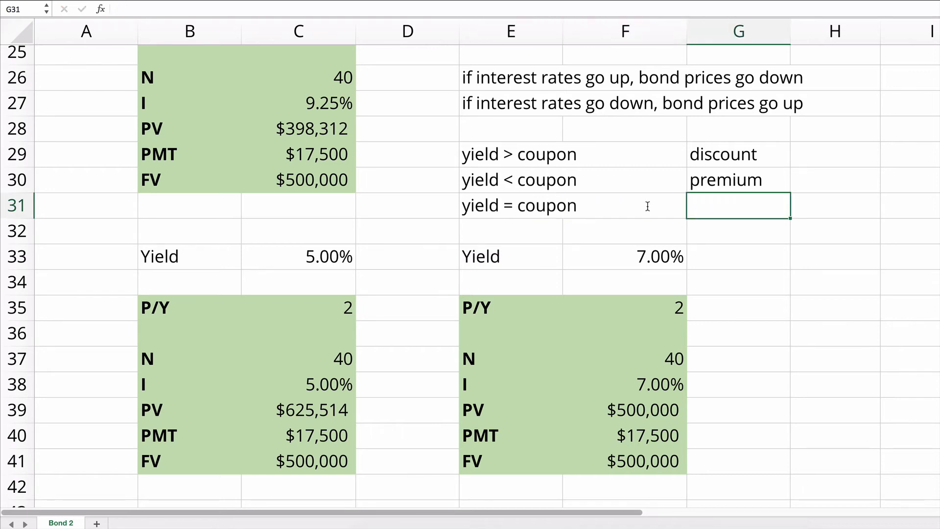
text(par)
text( ()
text(face value)
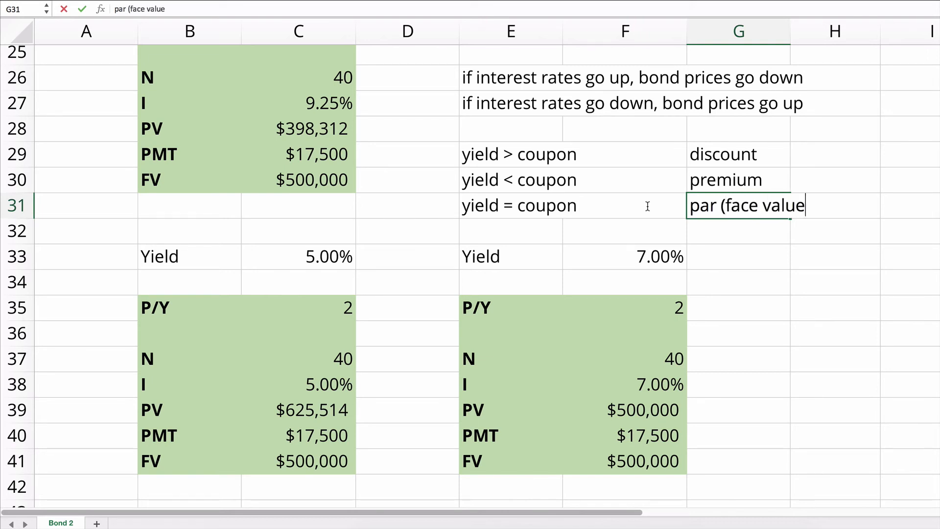
text())
key(Return)
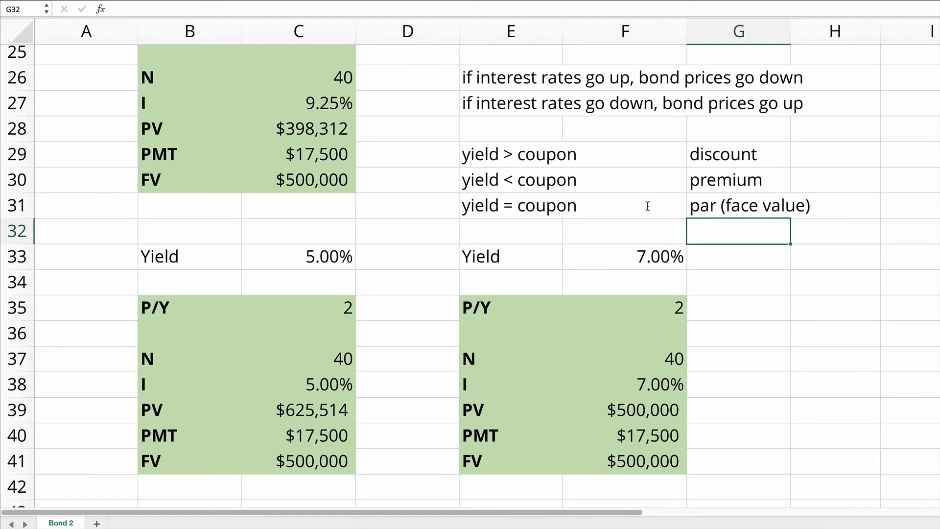
scroll(430, 254, down, 2)
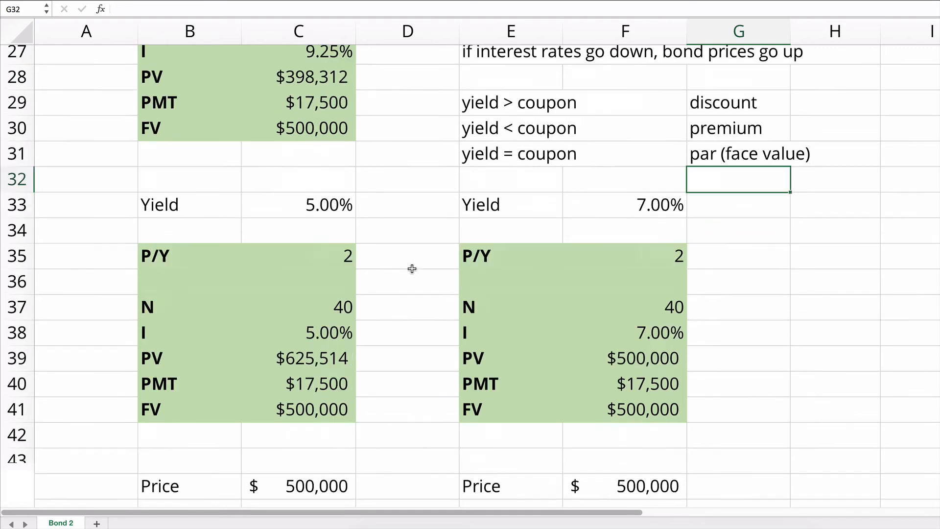
scroll(412, 266, down, 4)
scroll(411, 269, down, 1)
scroll(411, 269, down, 5)
scroll(411, 269, down, 2)
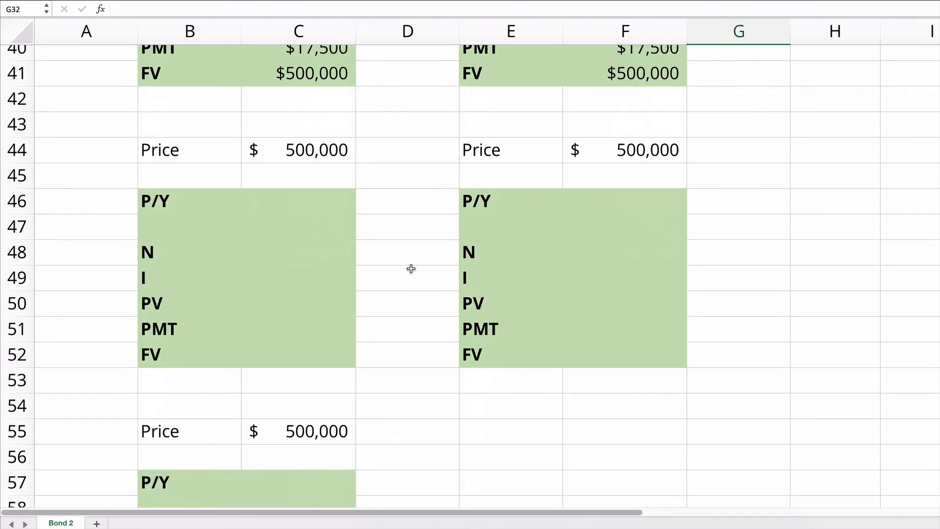
scroll(312, 214, up, 5)
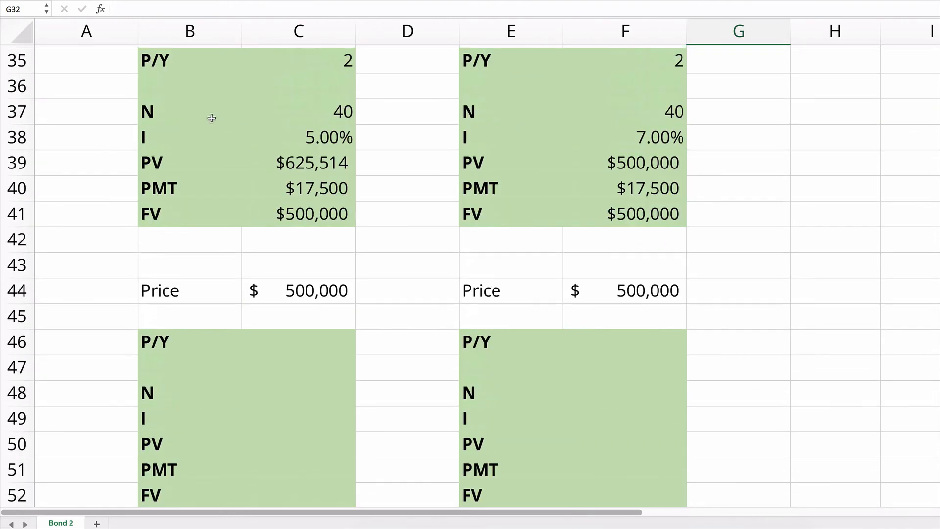
Step: Copy the 5% bond block (P/Y to FV) into the empty block at B46:C52
click(147, 62)
drag(213, 81, 305, 213)
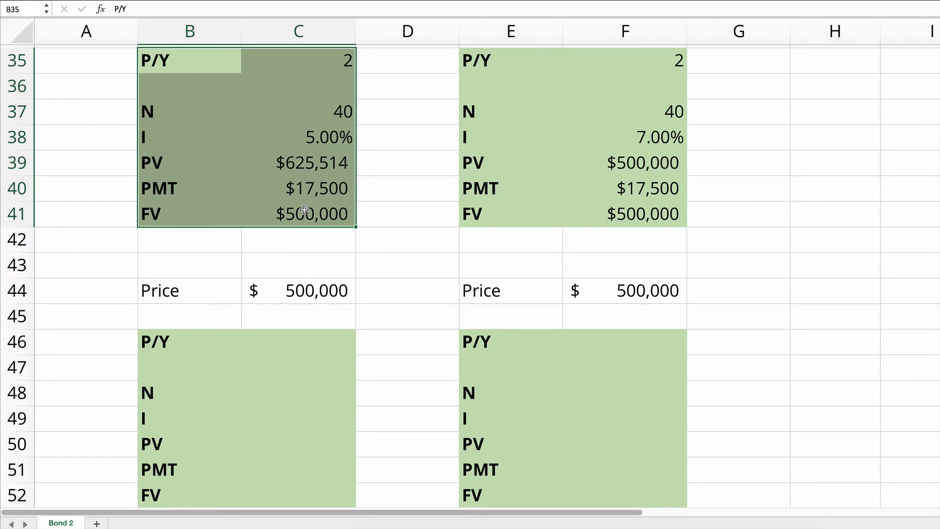
key(ctrl+c)
scroll(325, 269, down, 5)
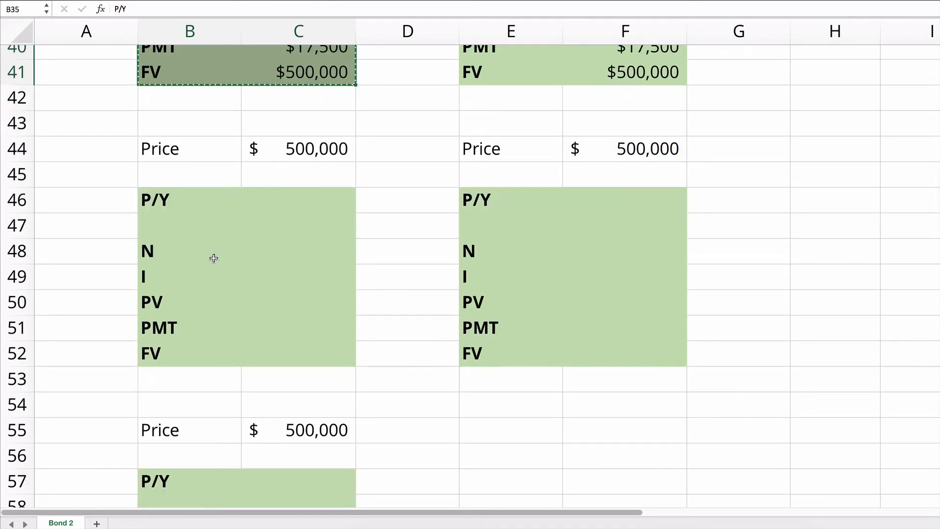
click(147, 199)
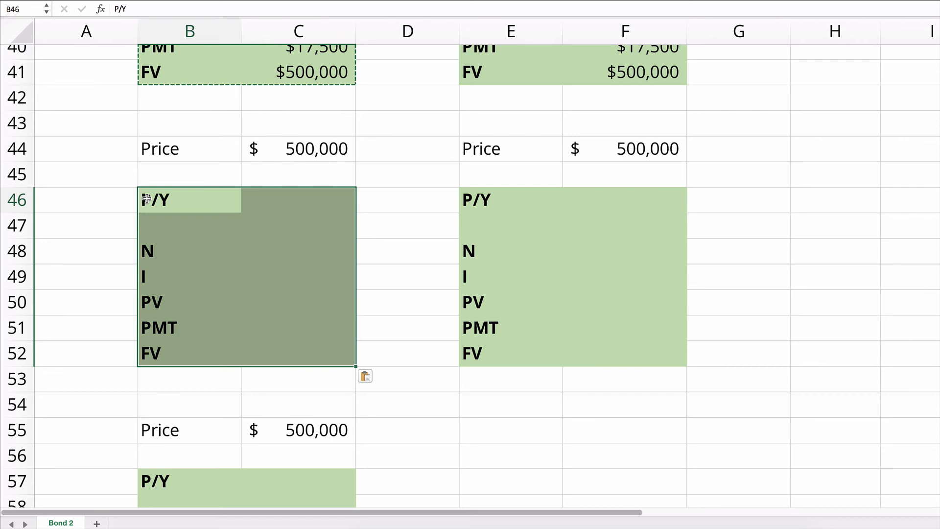
Step: Set the block's price in C44 and its present value in C50 to $550,000
click(307, 150)
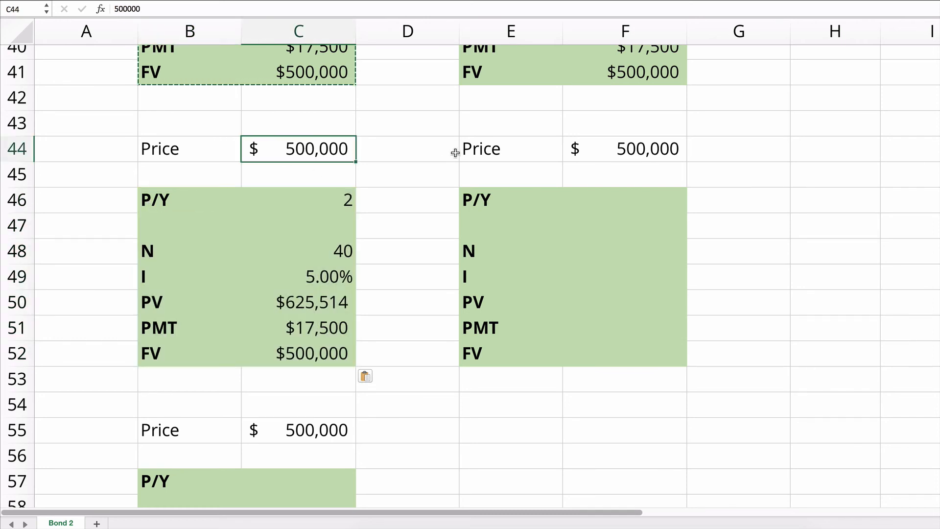
text(550)
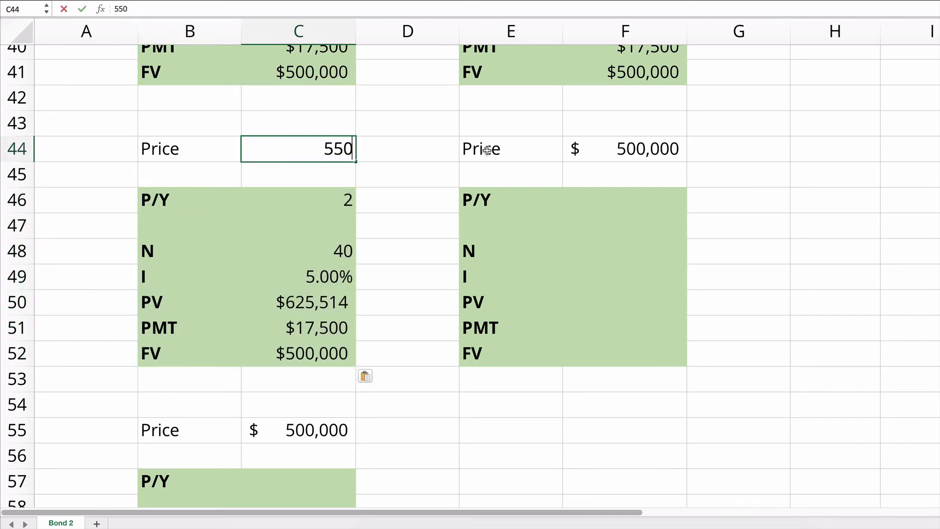
text(000)
key(Return)
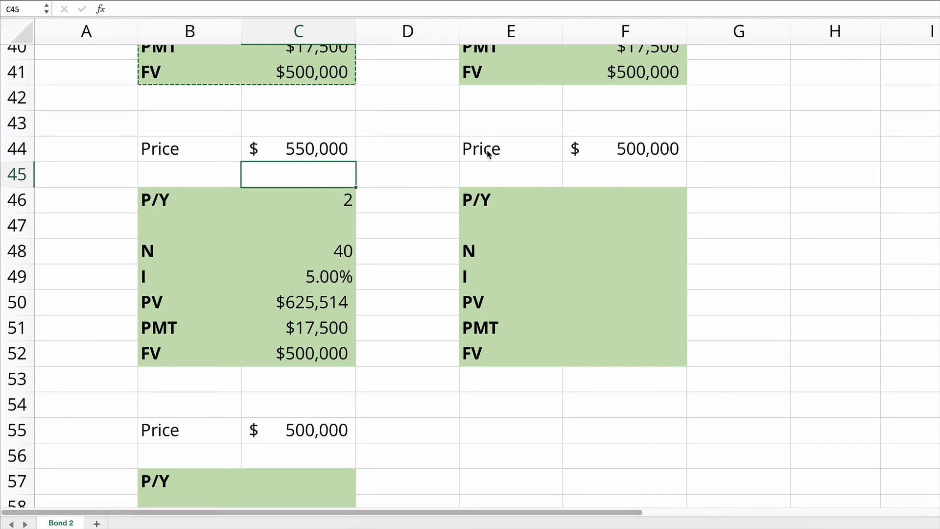
click(325, 308)
double_click(326, 309)
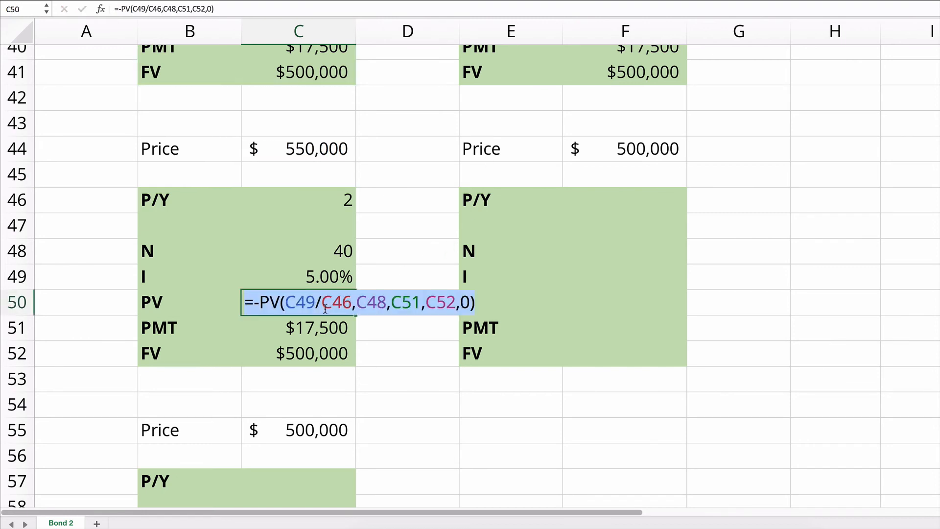
text(550000)
key(Return)
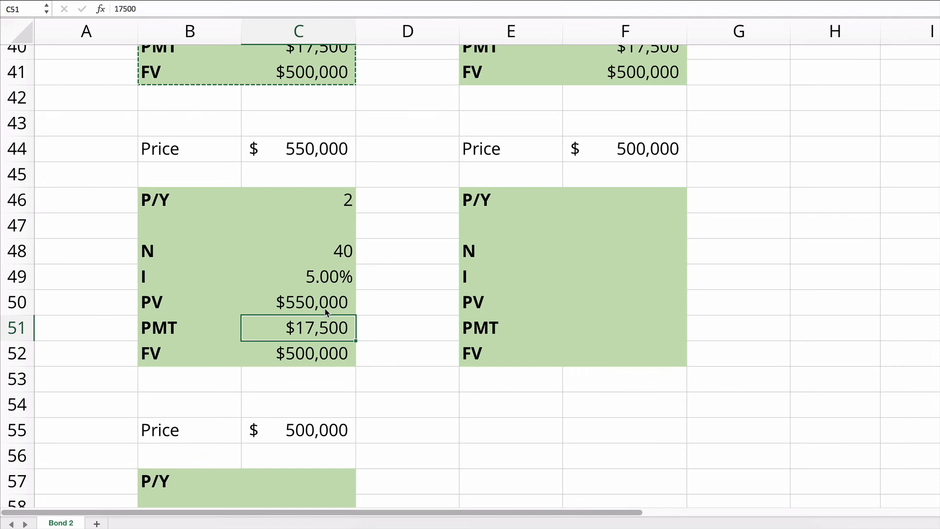
Step: Compute the rate in C49 with RATE using N (C48), PMT (C51), PV (C50) and FV (C52)
click(324, 274)
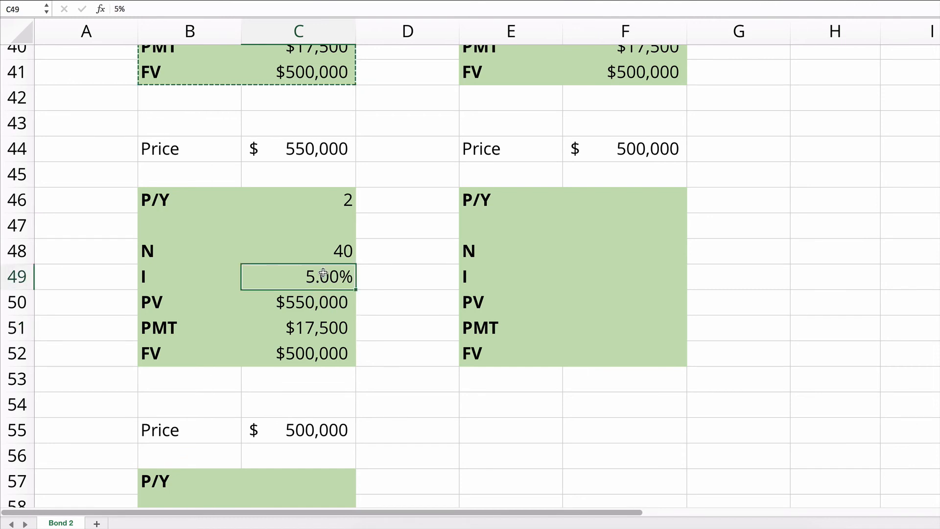
text(=)
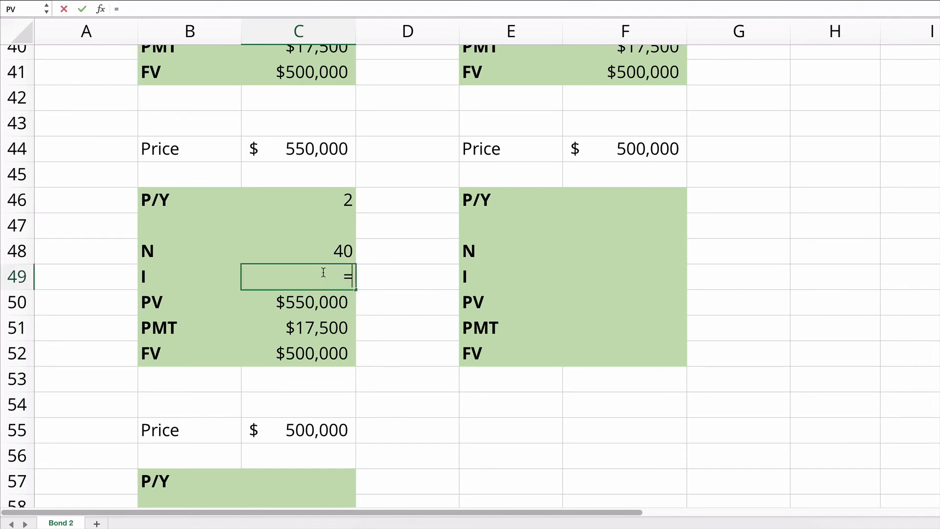
text(rate)
key(Tab)
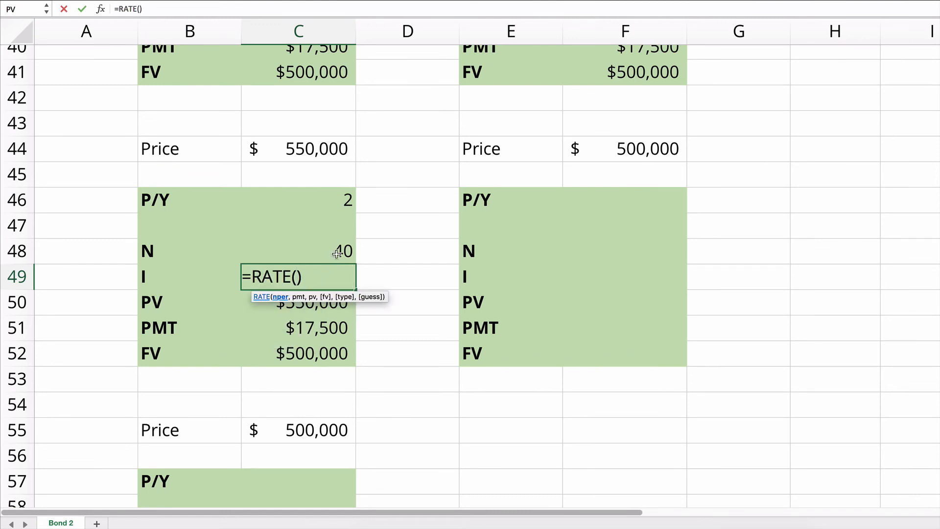
click(338, 253)
text(,)
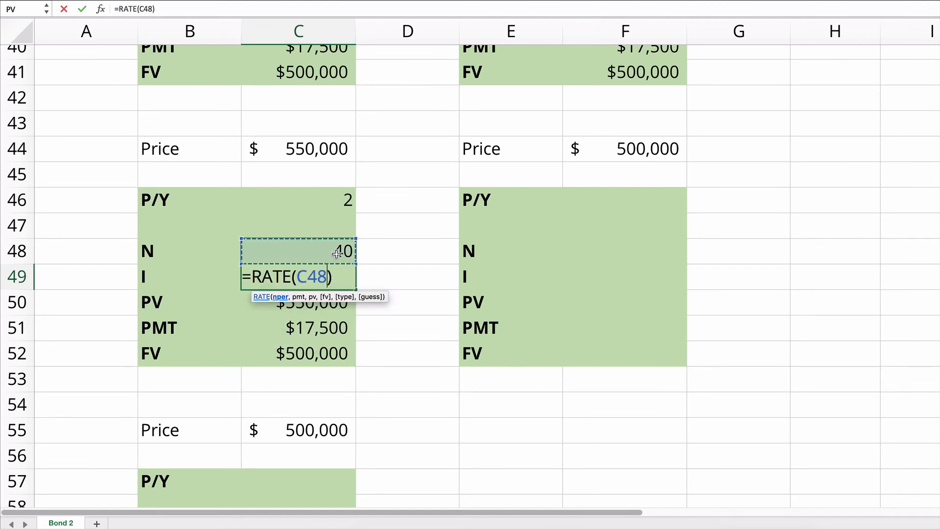
click(311, 328)
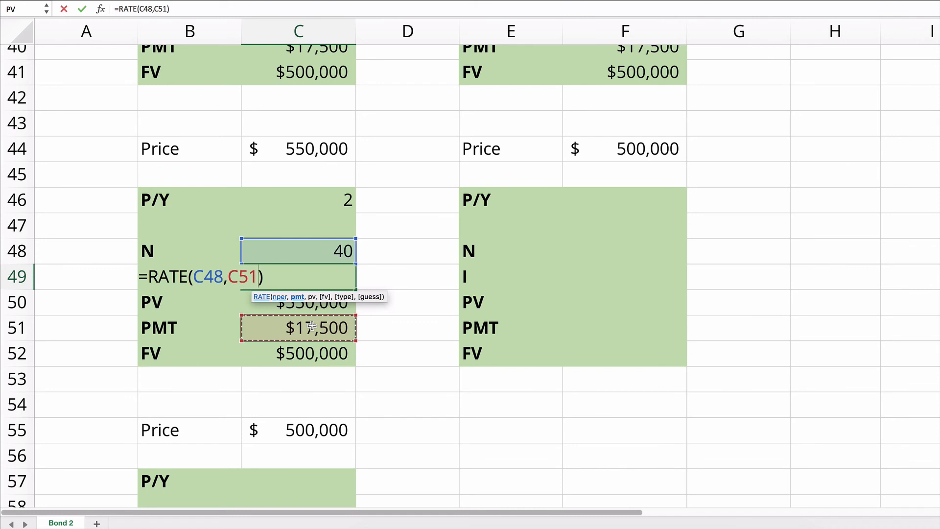
text(,)
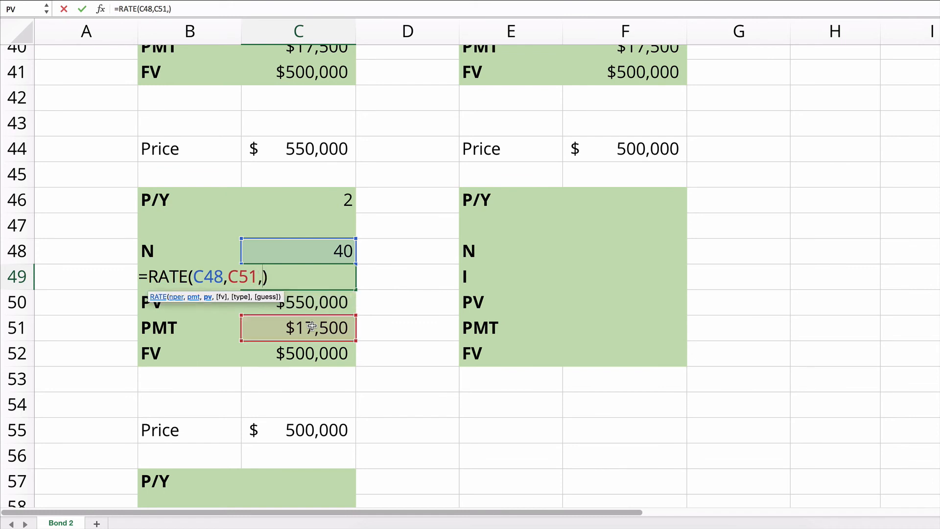
text(-)
click(316, 305)
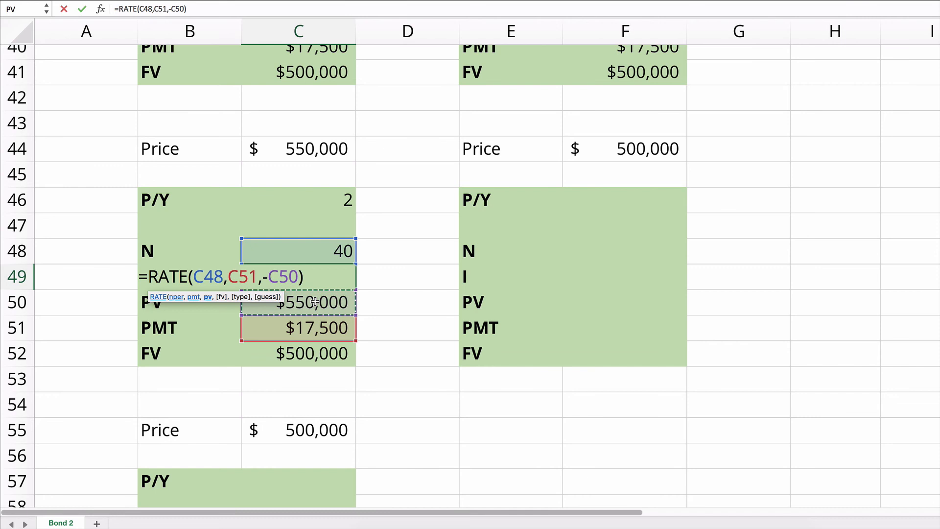
text(,)
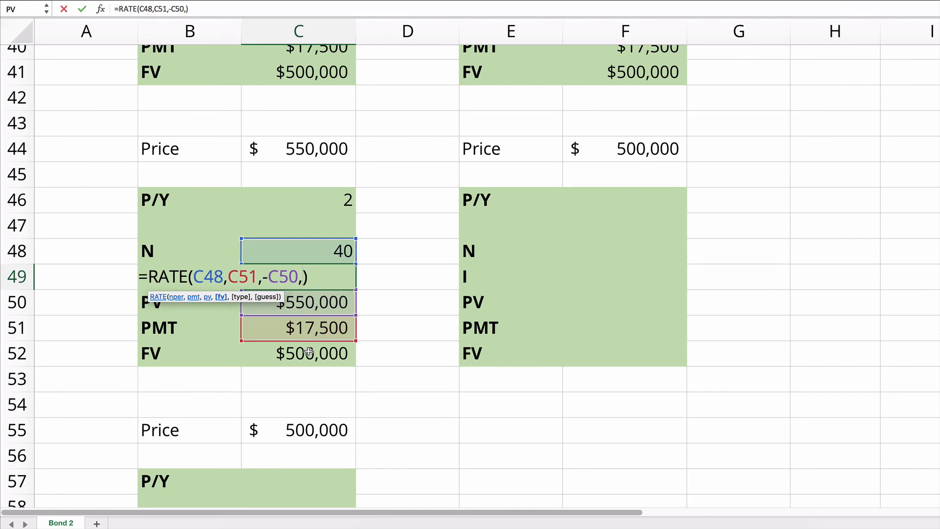
click(308, 353)
text(,)
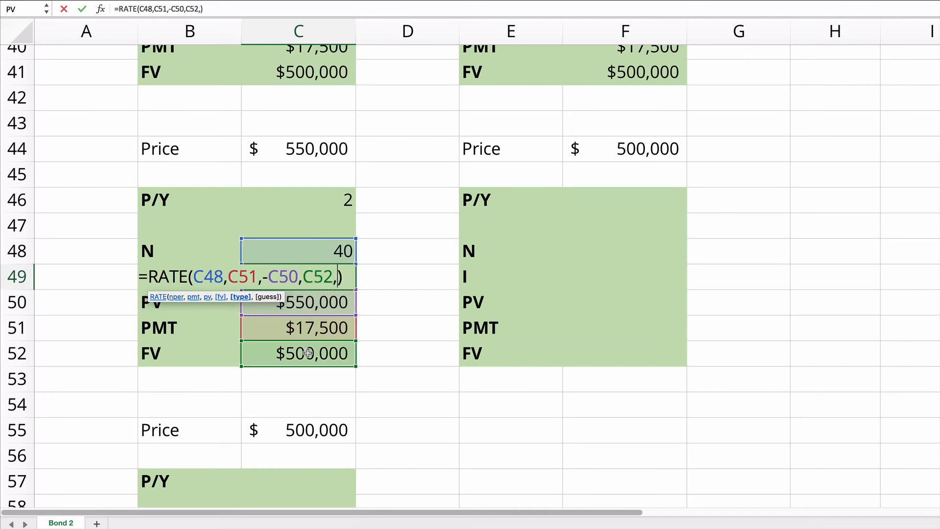
text(0)
key(Return)
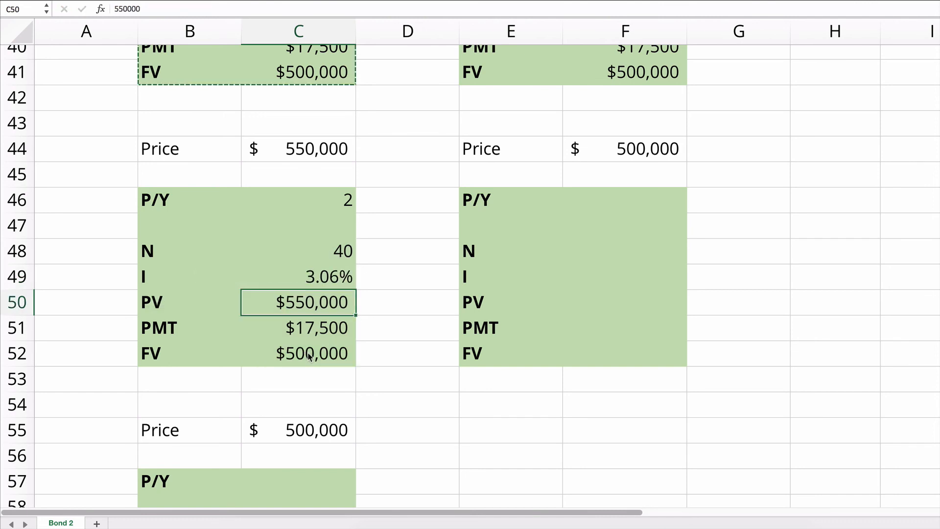
Step: Double the RATE result (*2) to show the annual yield of 6.13%, then review the formula and PV
click(324, 274)
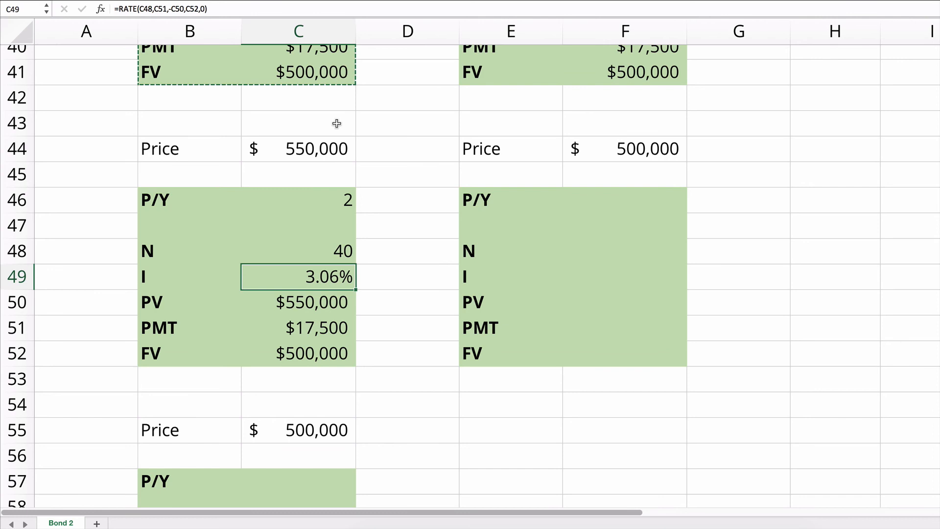
click(258, 7)
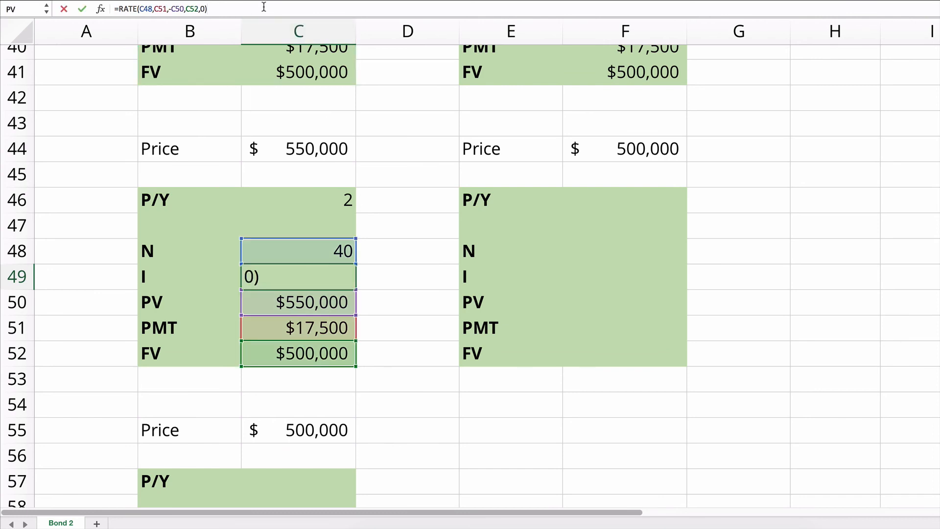
text(*2)
key(Return)
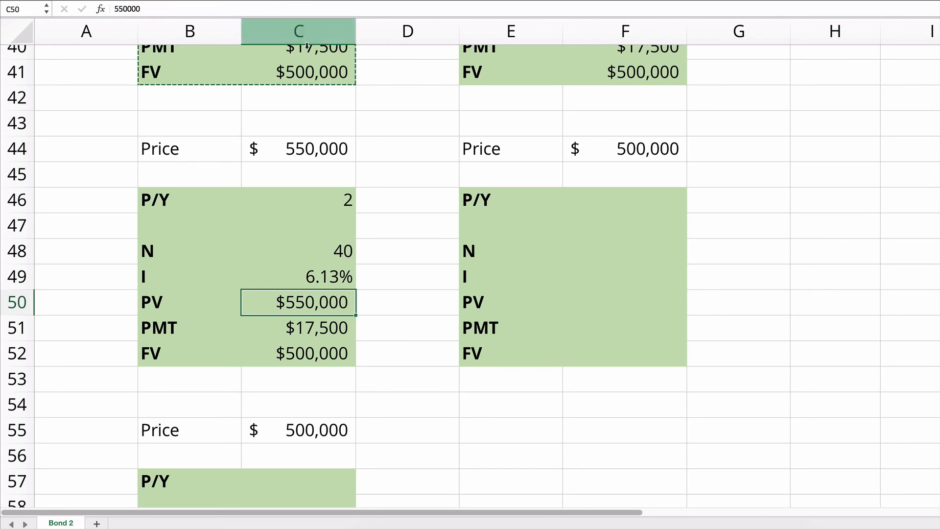
click(299, 278)
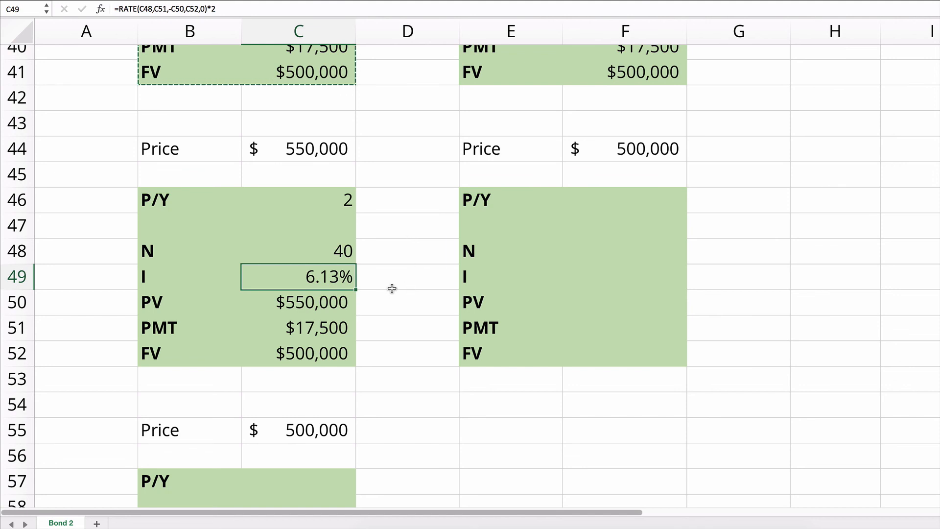
click(305, 310)
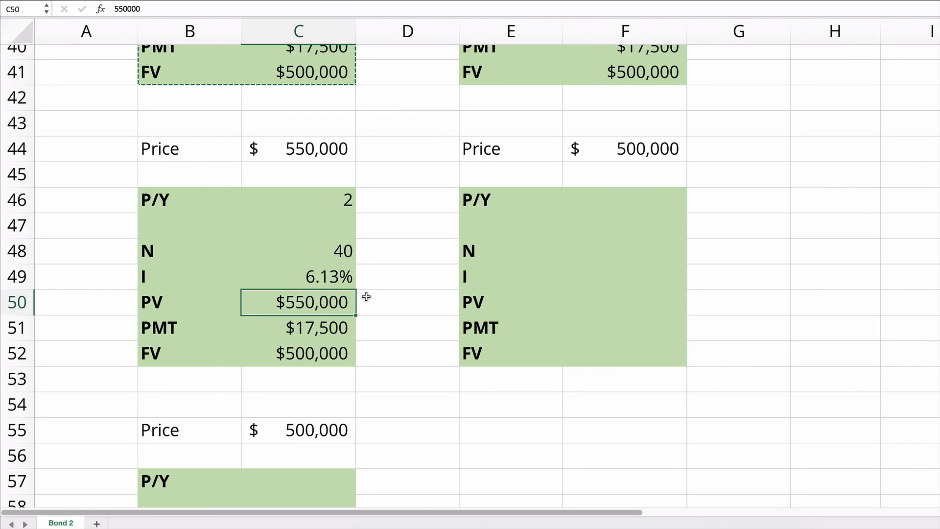
click(312, 278)
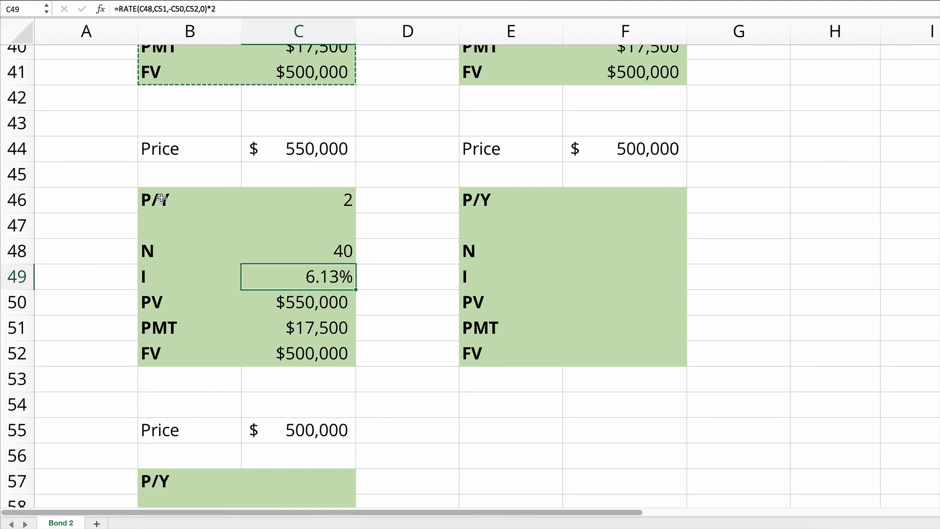
Step: Copy the yield block B46:C52 and paste it alongside at E46:F52
drag(162, 199, 310, 344)
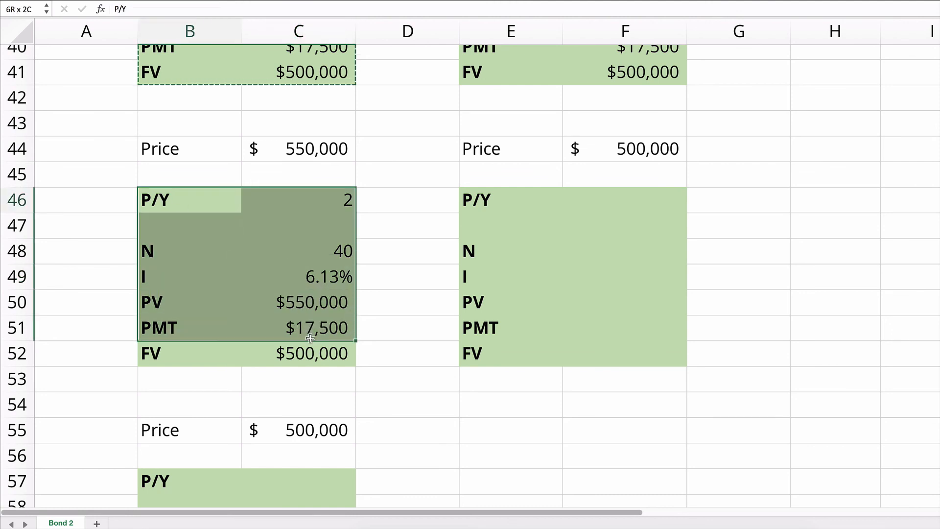
key(ctrl+c)
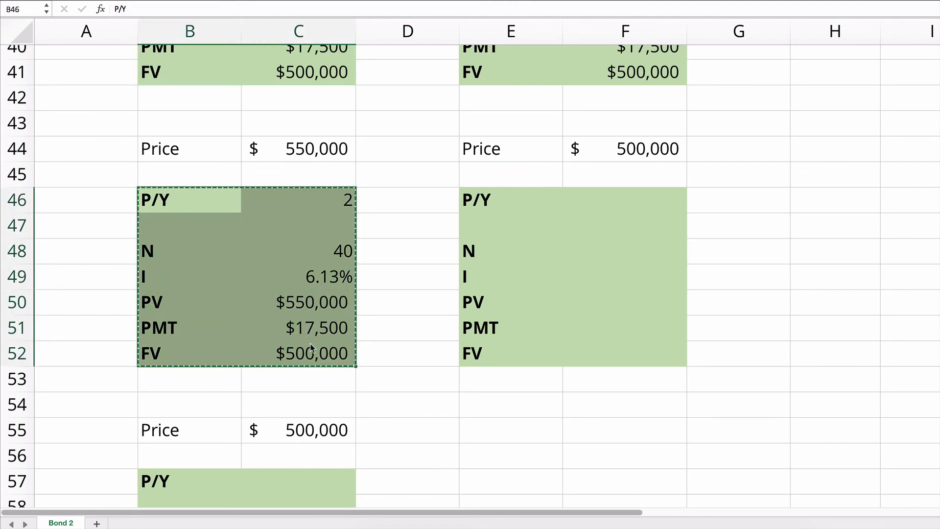
click(476, 200)
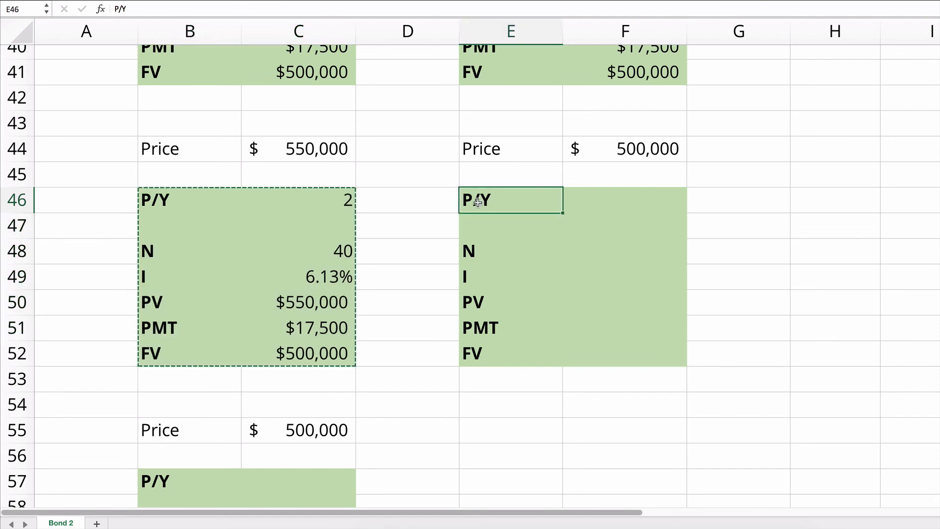
key(ctrl+v)
Step: Set the new block's price in F44 and PV in F50 to $470,000, giving a 7.59% yield
click(647, 151)
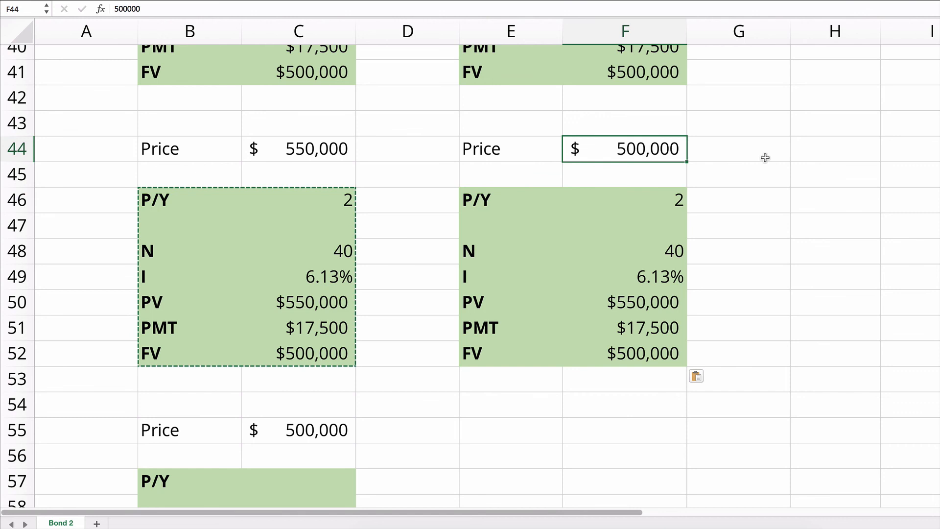
text(4)
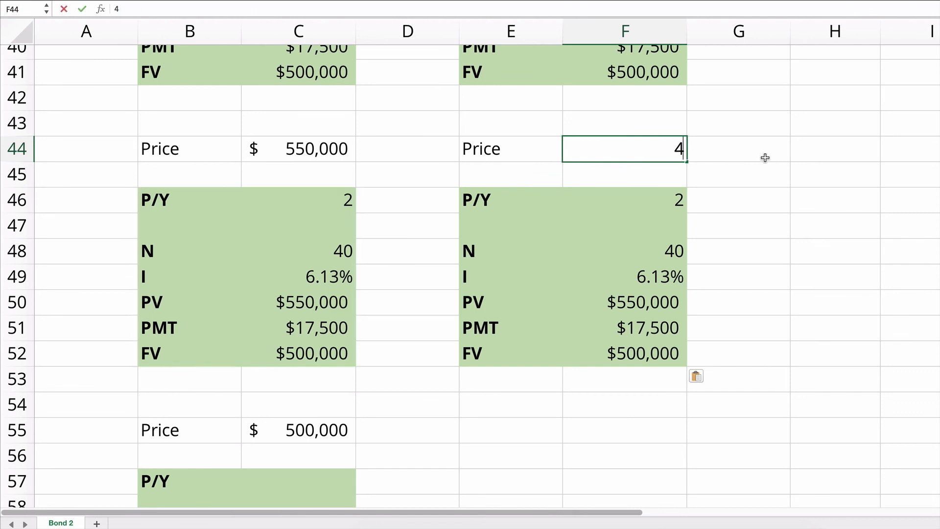
text(7000)
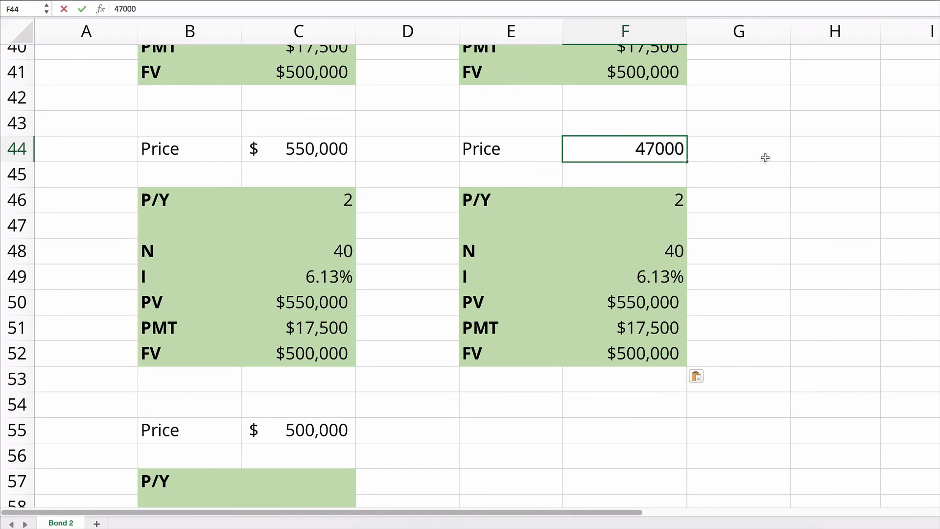
text(,000)
key(Return)
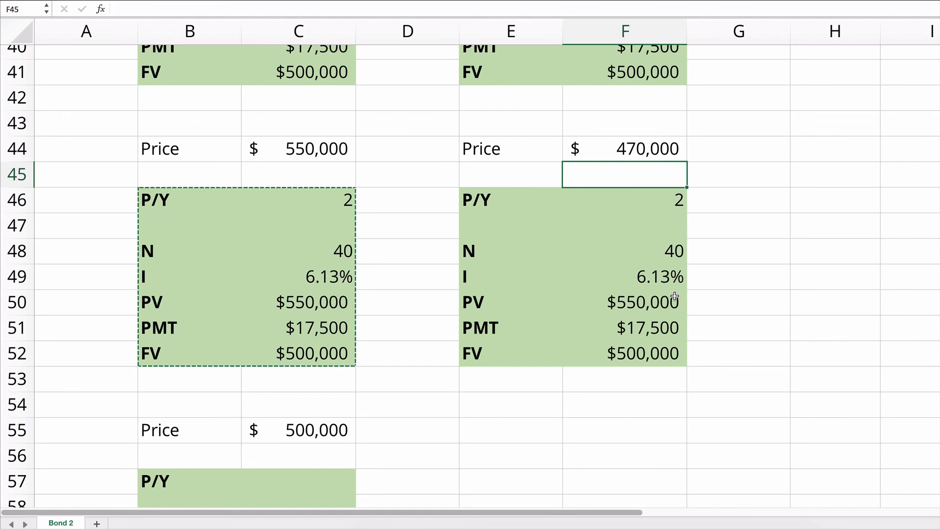
click(674, 297)
text(470)
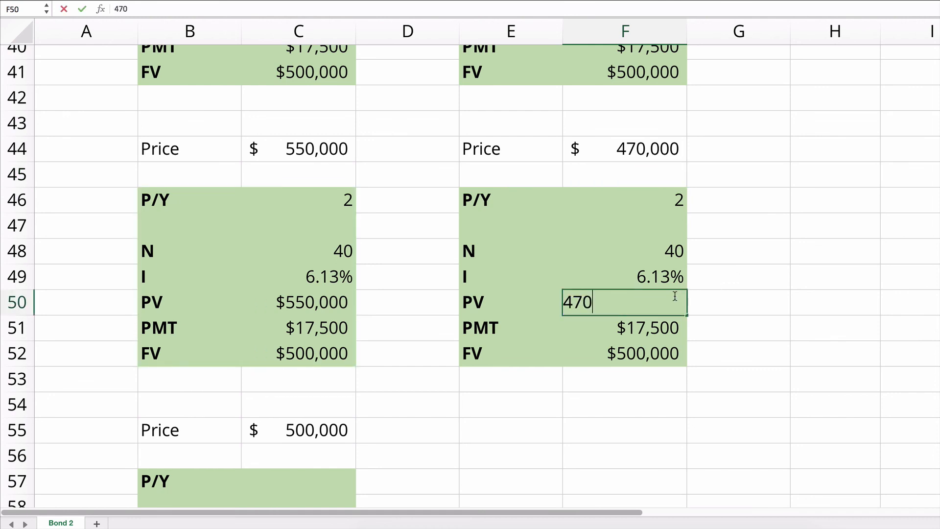
text(000)
key(Return)
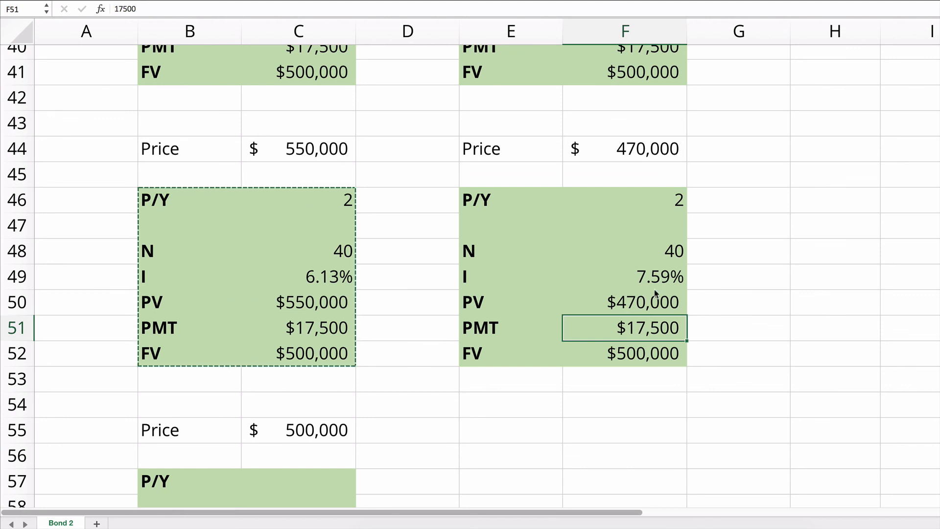
scroll(365, 277, up, 1)
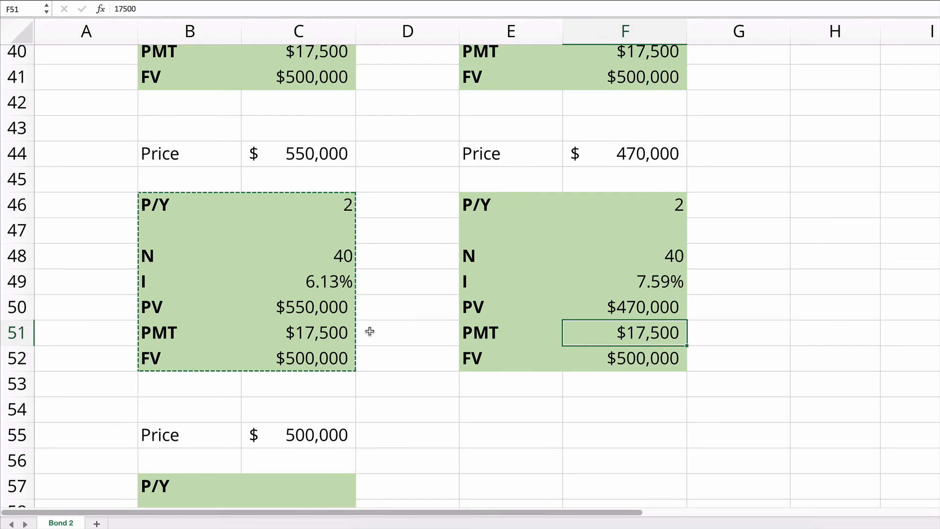
scroll(369, 332, down, 1)
scroll(368, 329, down, 2)
scroll(368, 330, down, 1)
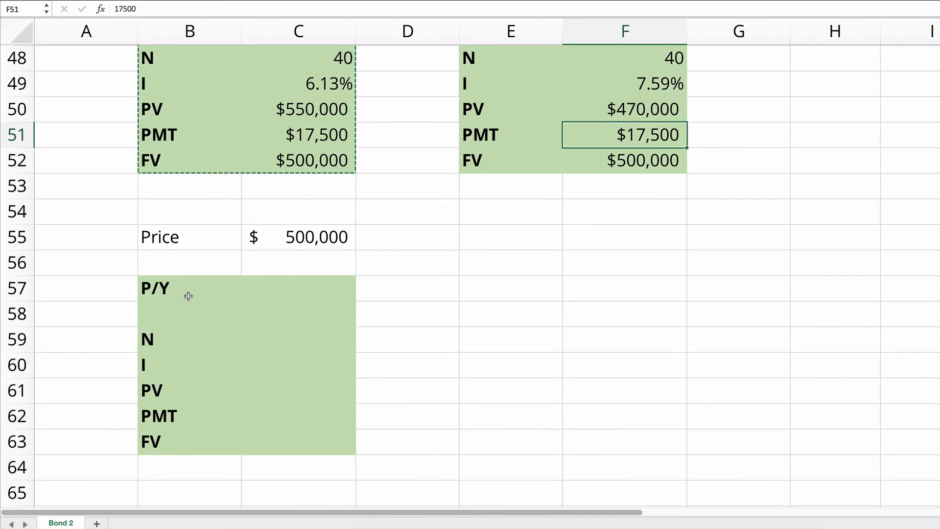
Step: Paste the yield block at B57:C63 under the $500,000 price and set its PV to $500,000, yielding 7.00%
click(159, 289)
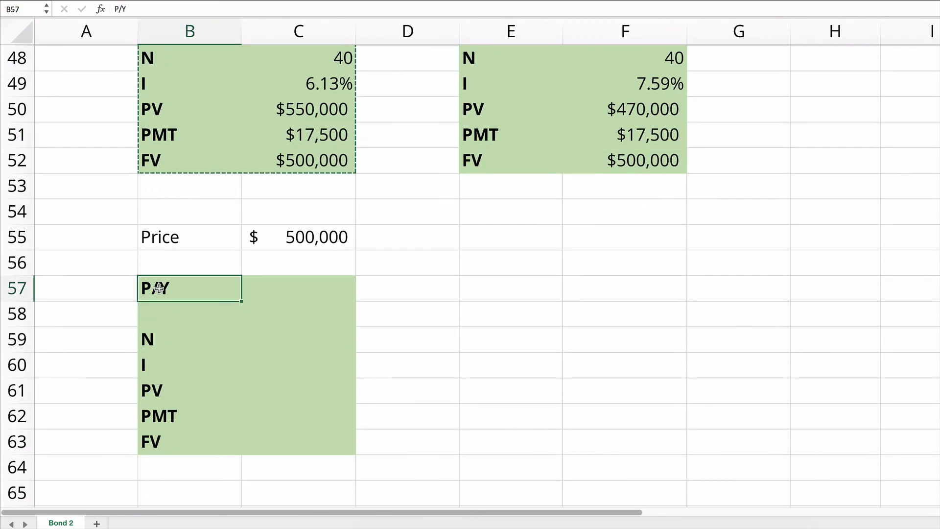
key(ctrl+v)
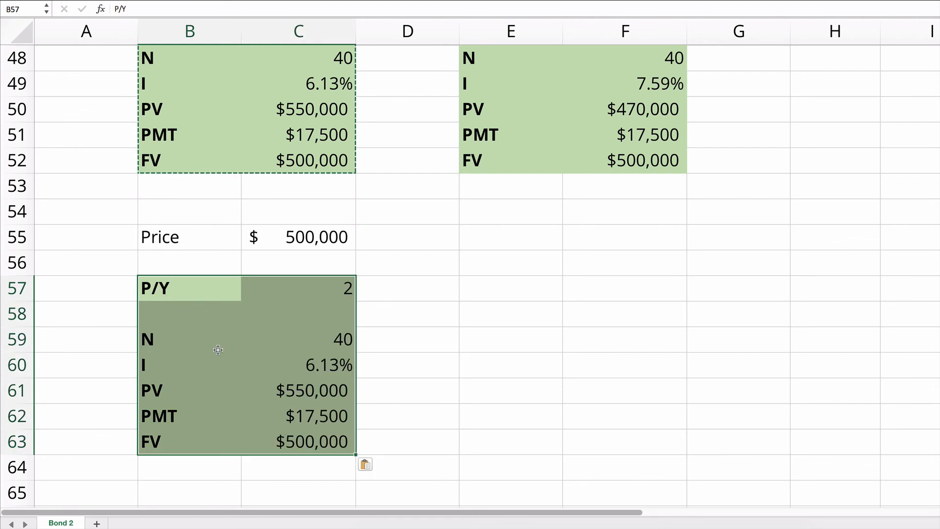
click(301, 389)
text(50)
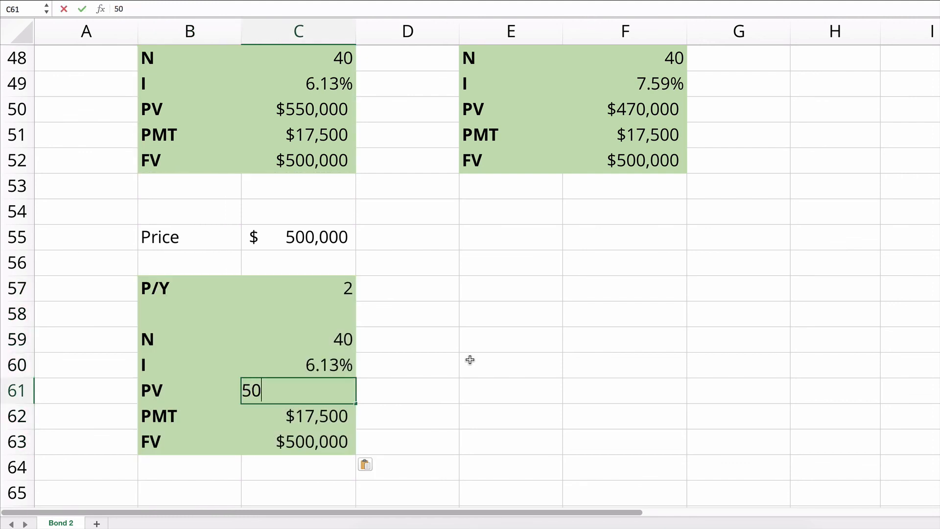
text(00000)
key(BackSpace)
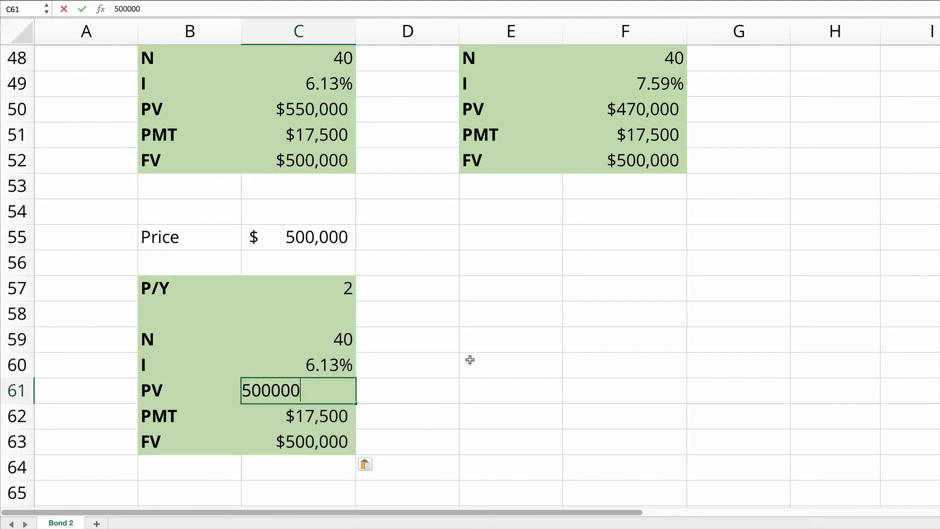
key(Return)
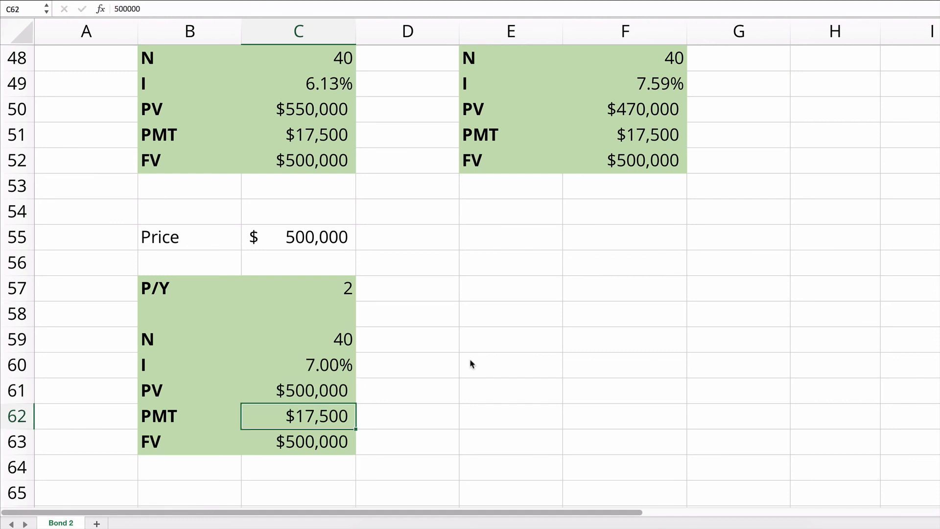